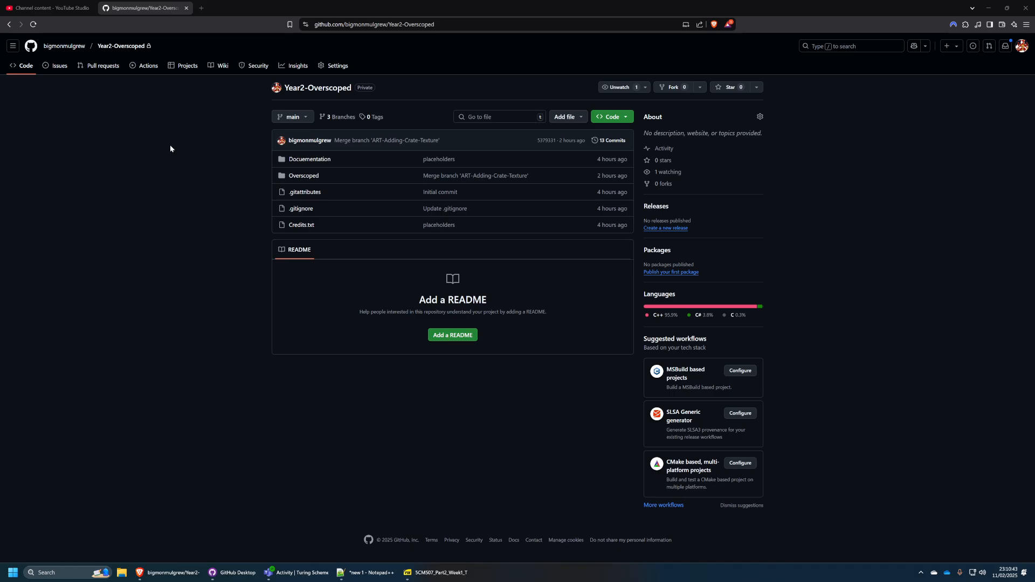
Create a new project for the repository using the Kanban template.
click(182, 66)
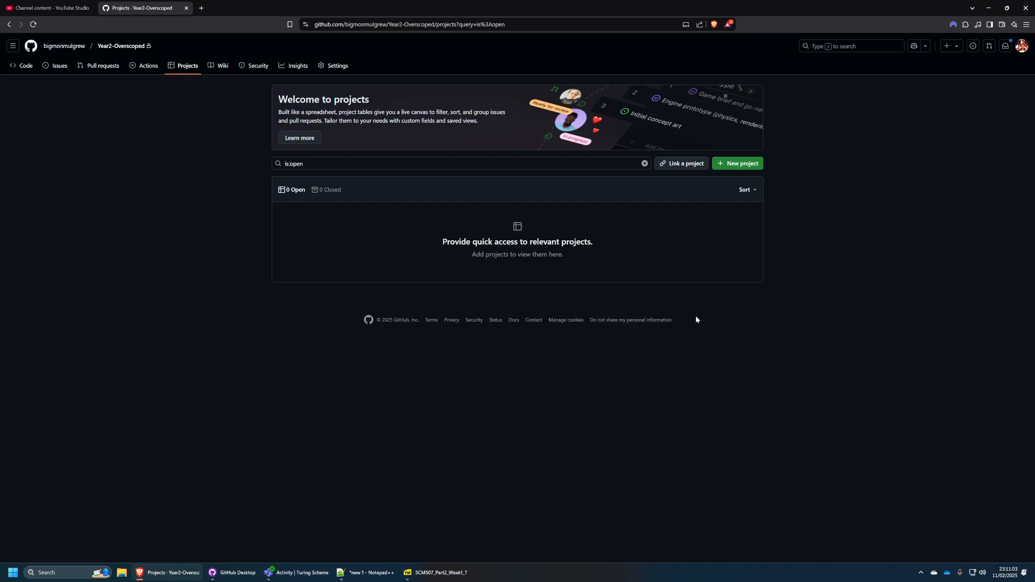
click(738, 169)
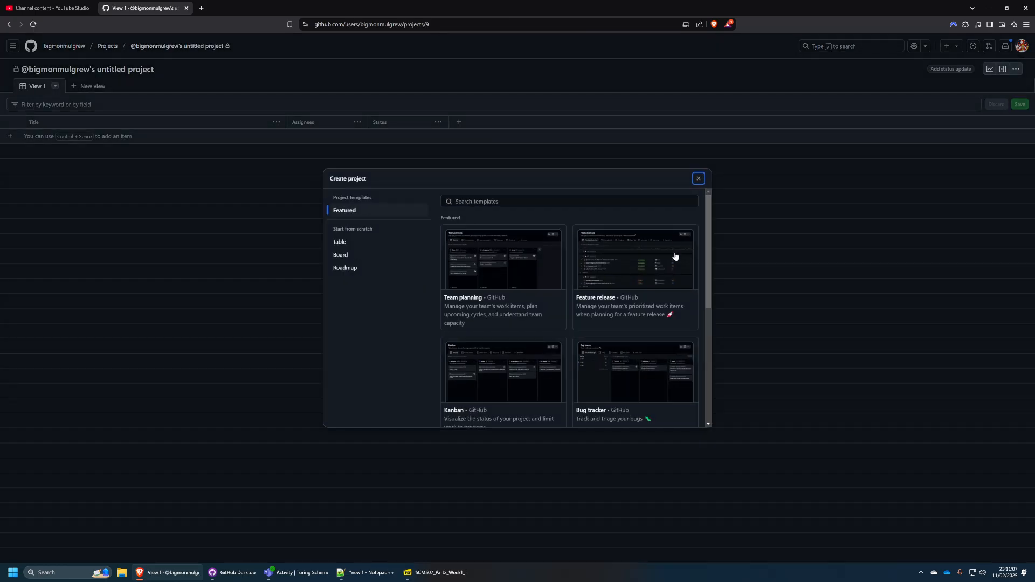
scroll(597, 245, down, 4)
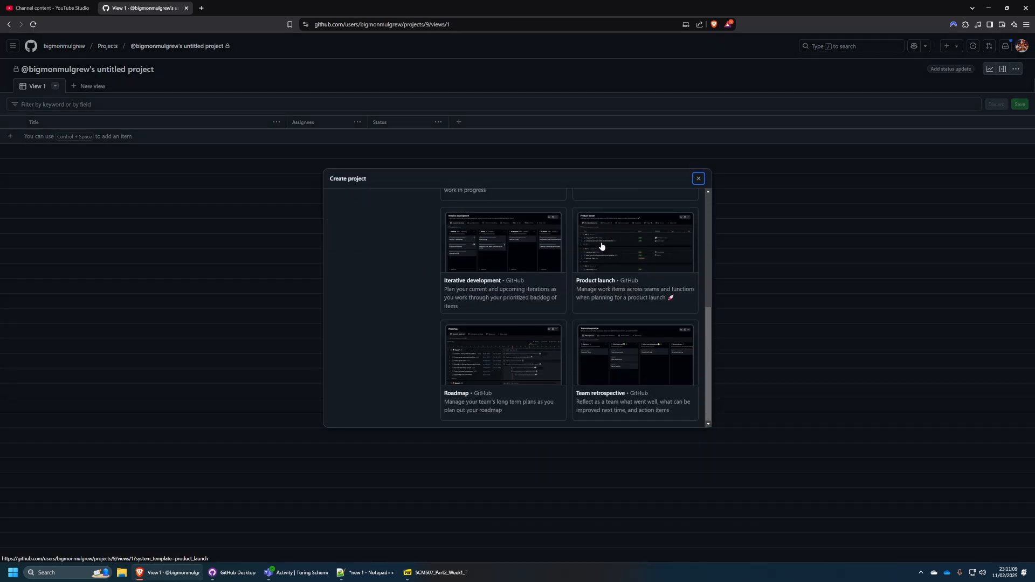
scroll(607, 278, up, 4)
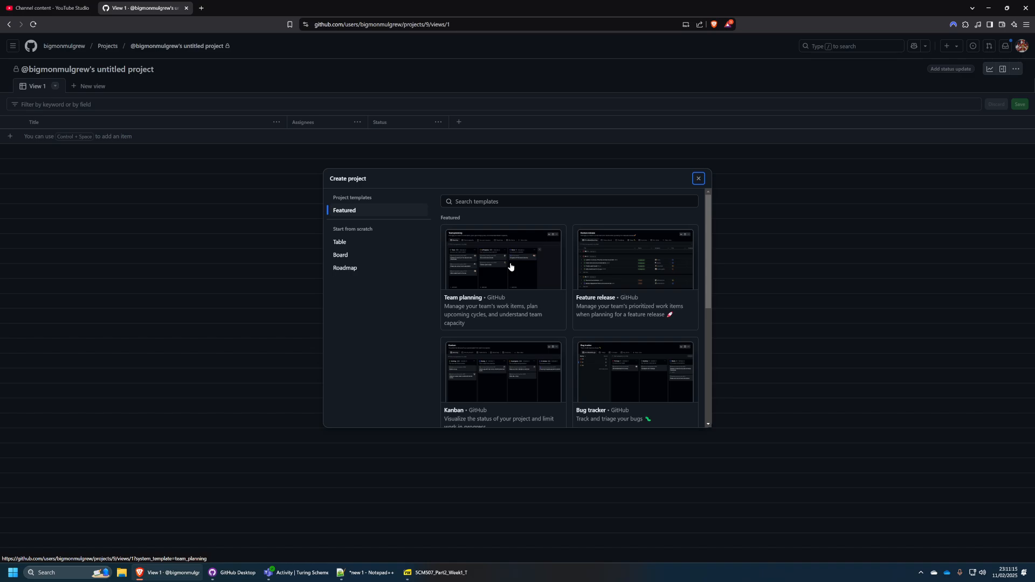
scroll(516, 266, down, 4)
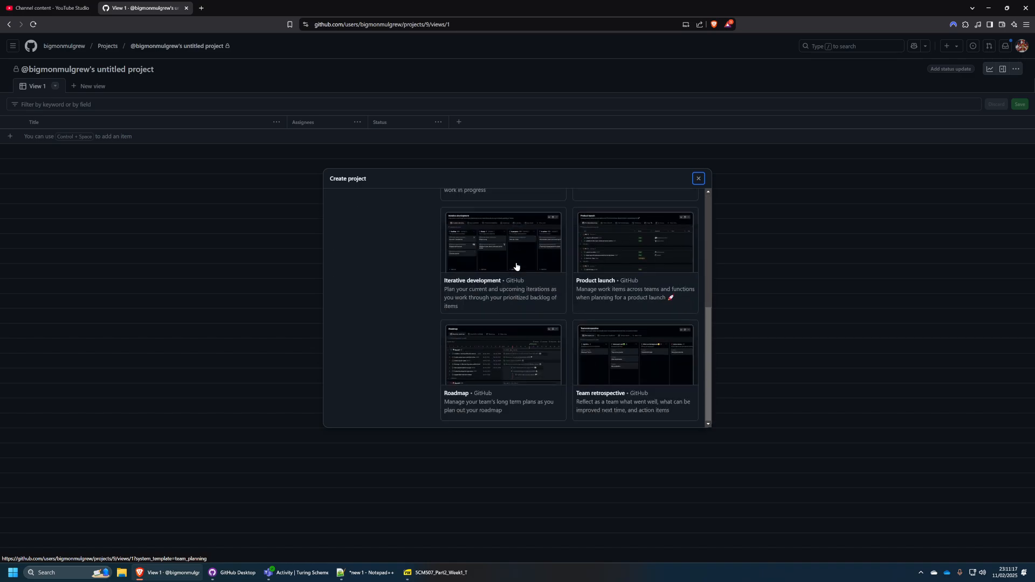
scroll(518, 270, up, 4)
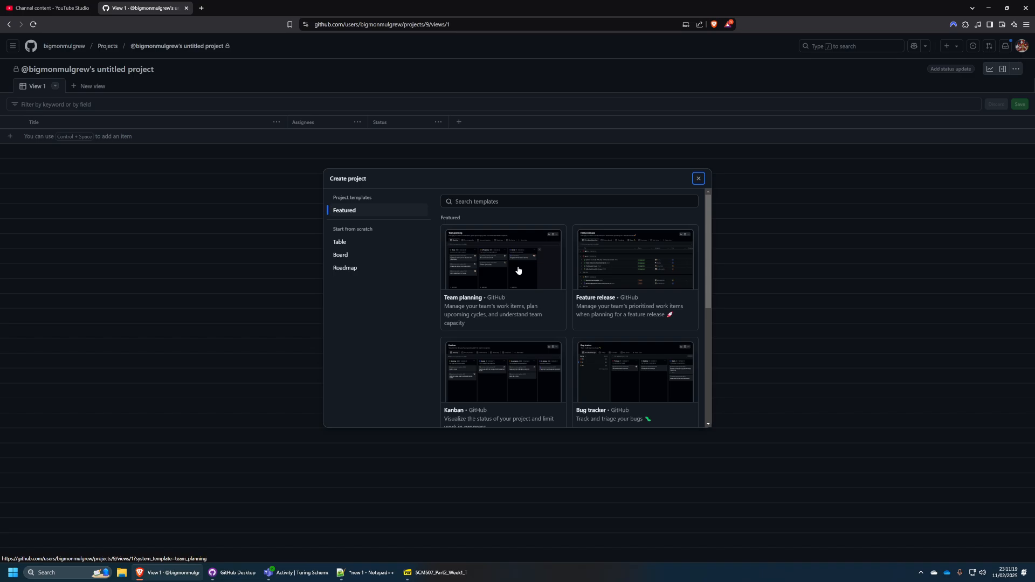
scroll(517, 270, down, 2)
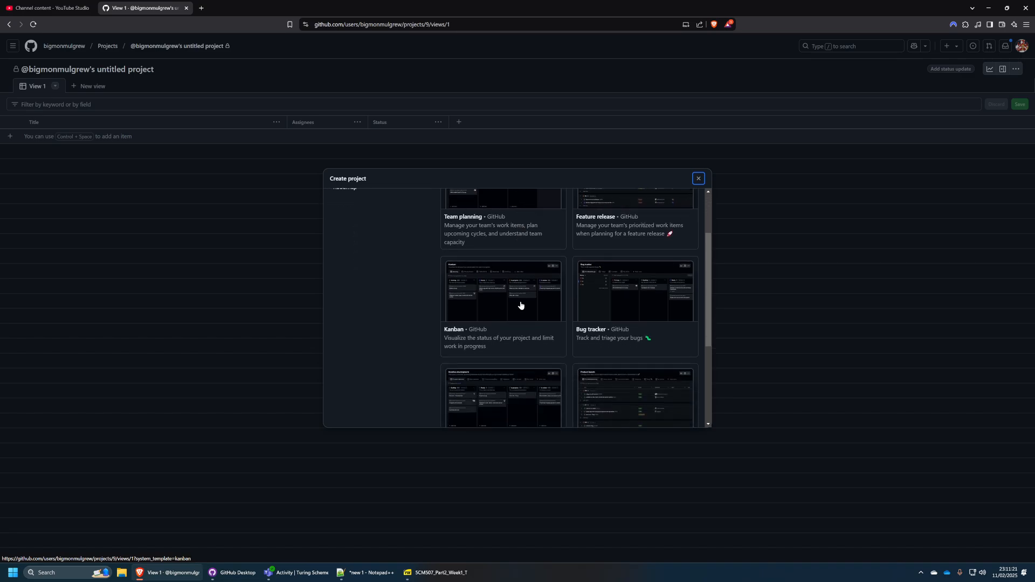
click(520, 305)
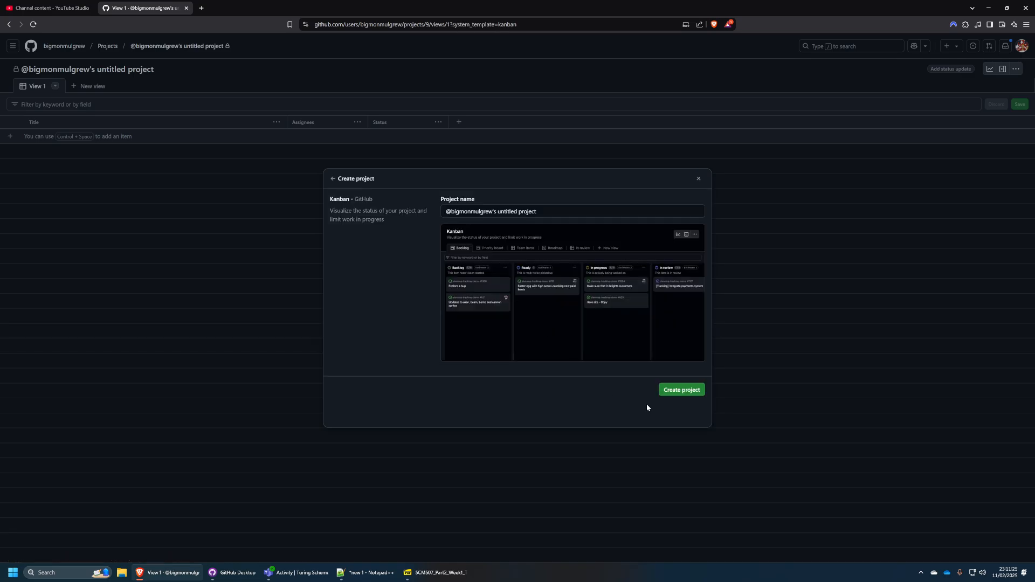
click(681, 389)
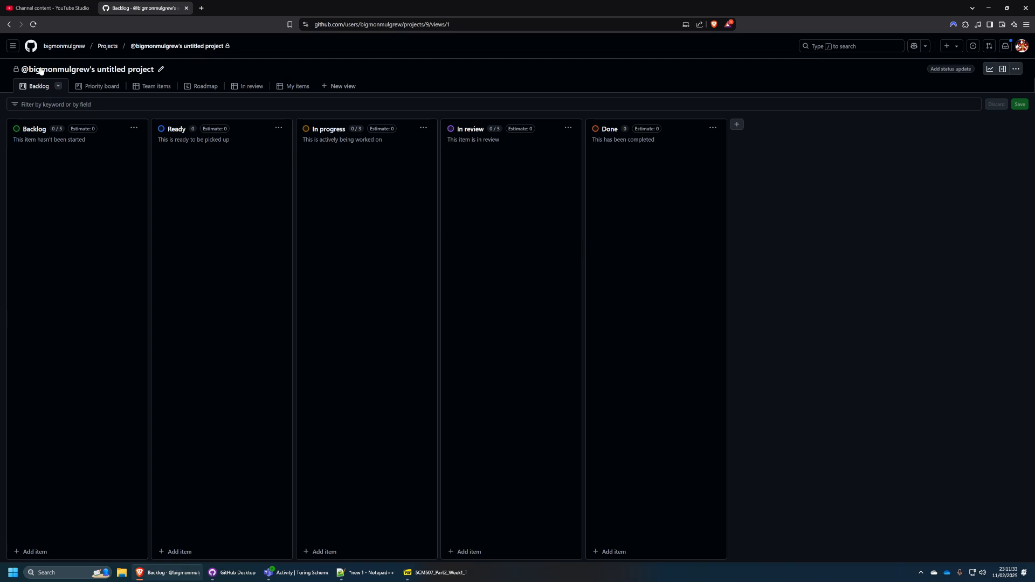
Rename the project to "Overscoped Team Planning" and save the settings.
click(160, 68)
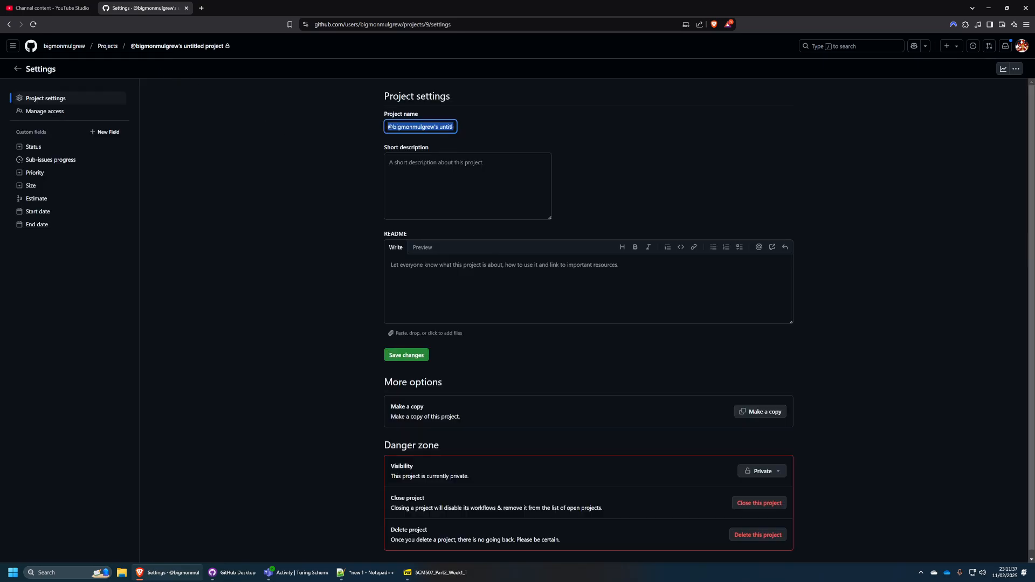
text(OVers)
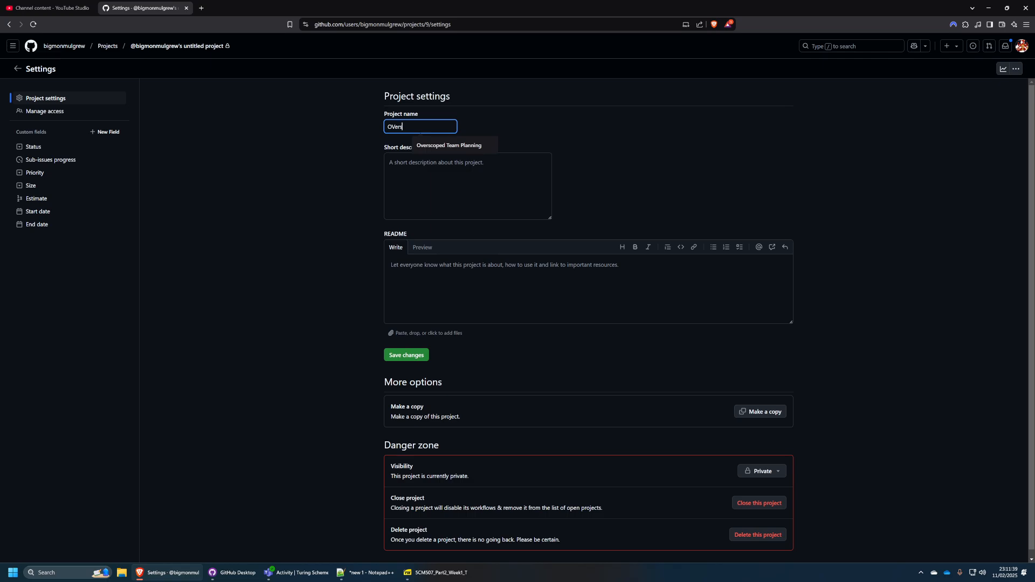
text(coped Project)
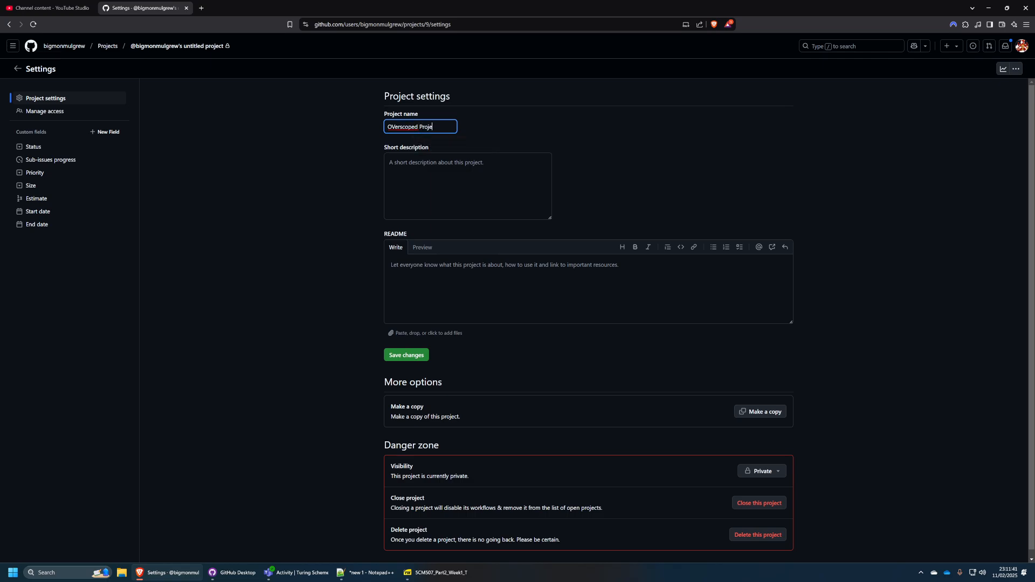
key(BackSpace)
key(BackSpace)
key(BackSpace)
key(BackSpace)
key(BackSpace)
key(BackSpace)
key(BackSpace)
key(BackSpace)
key(BackSpace)
key(BackSpace)
key(BackSpace)
key(BackSpace)
key(BackSpace)
key(BackSpace)
key(BackSpace)
key(BackSpace)
key(BackSpace)
text(Overs)
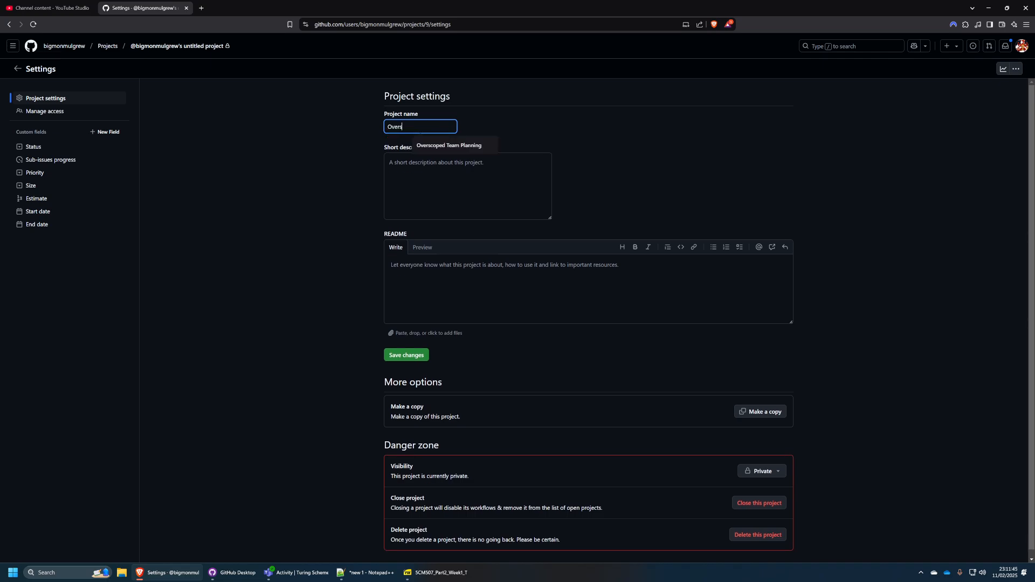
text(coped TEam Planning)
key(Left)
key(Left)
key(BackSpace)
text(e)
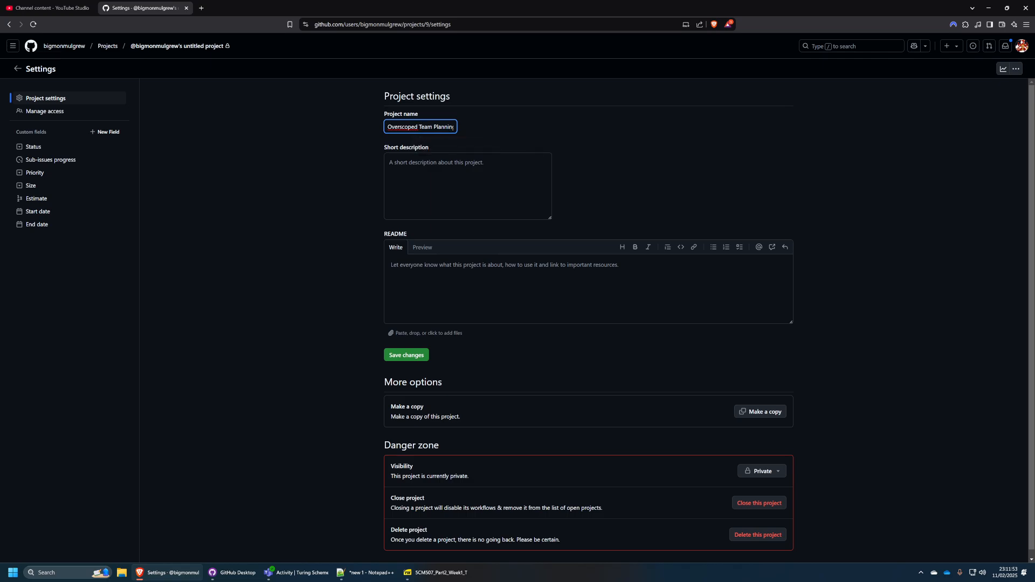
click(305, 267)
click(410, 355)
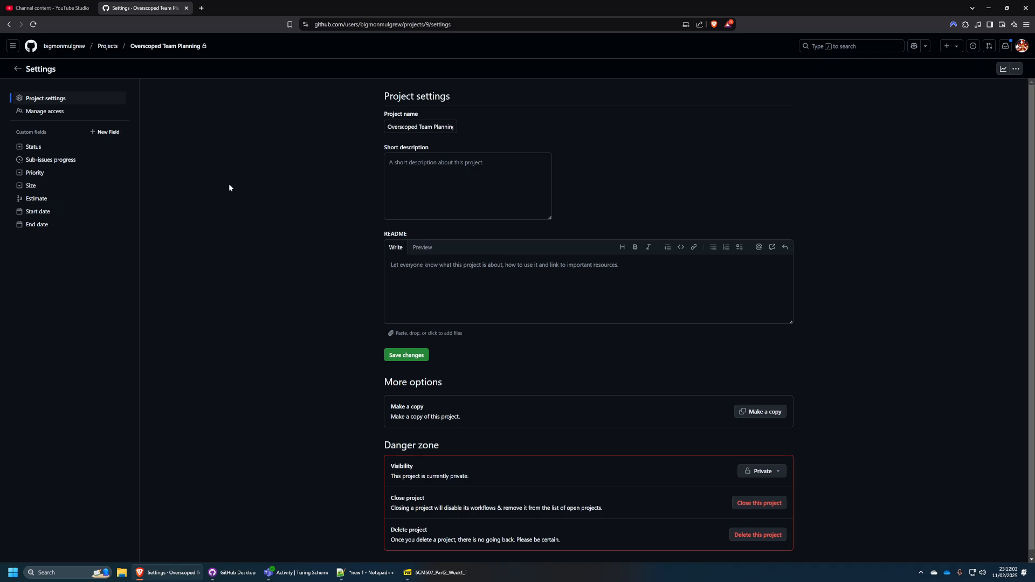
Invite a teammate's GitHub account as a collaborator on the project with the Write role.
click(57, 111)
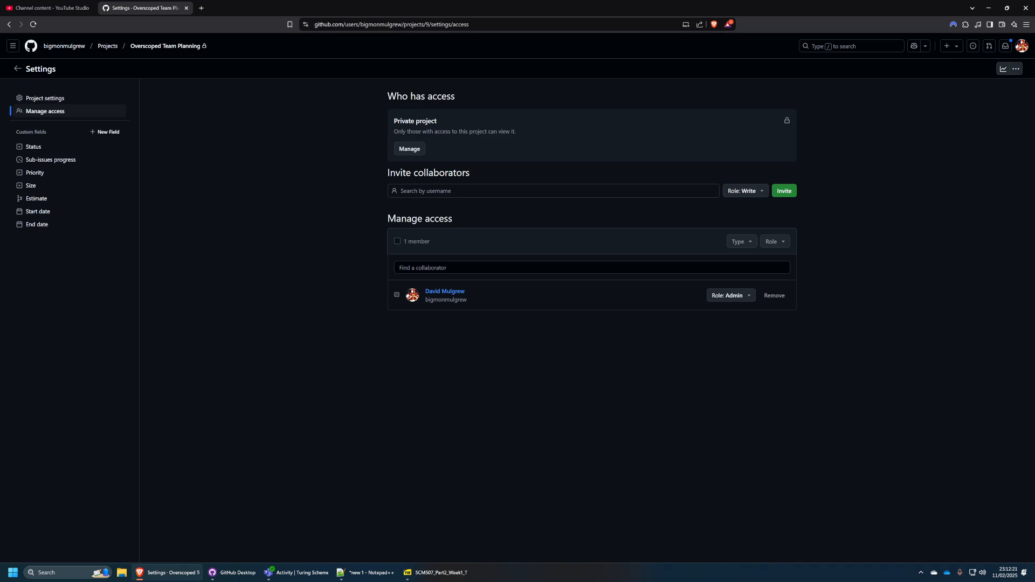
click(553, 191)
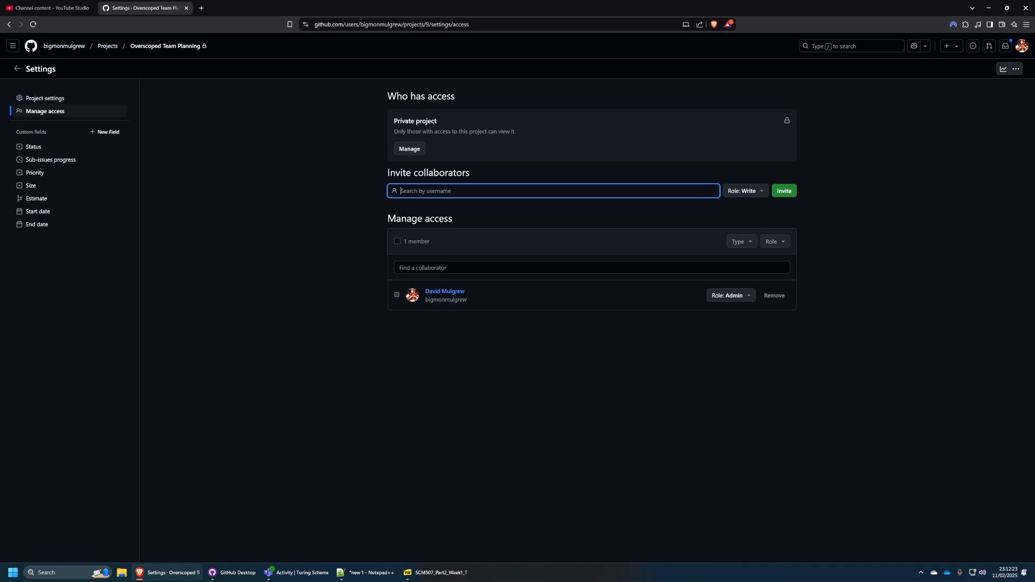
text(callum)
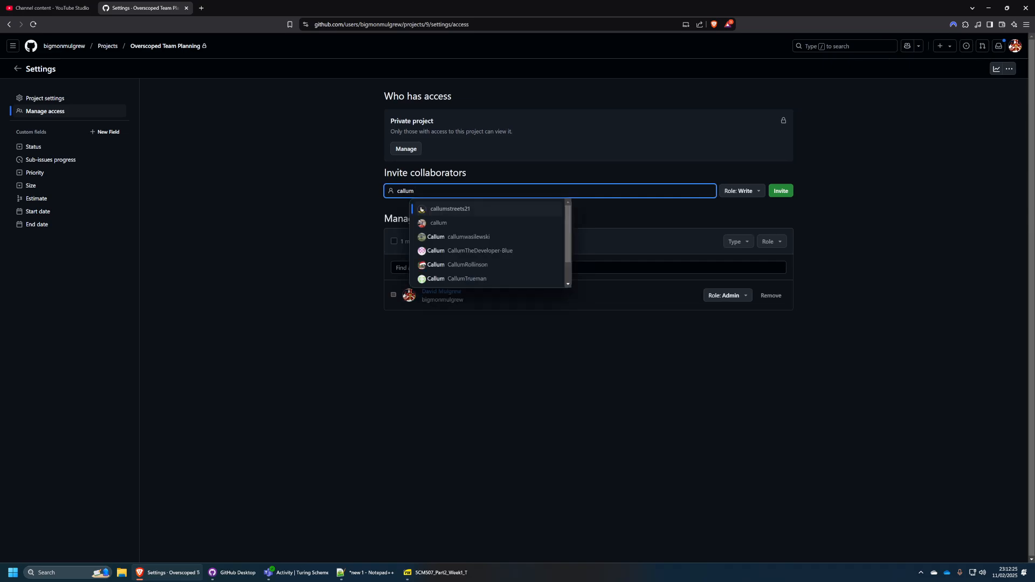
click(432, 209)
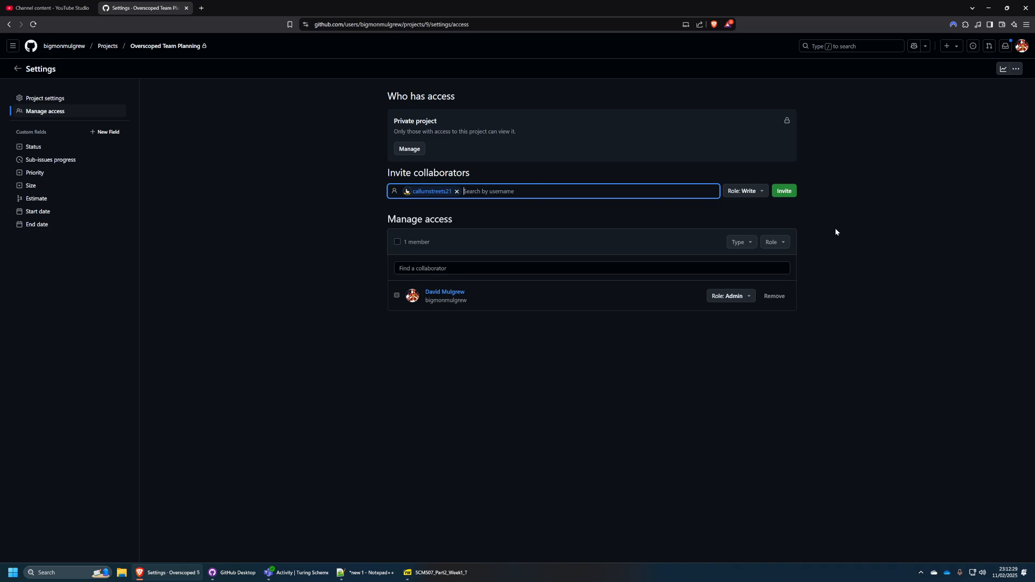
click(786, 191)
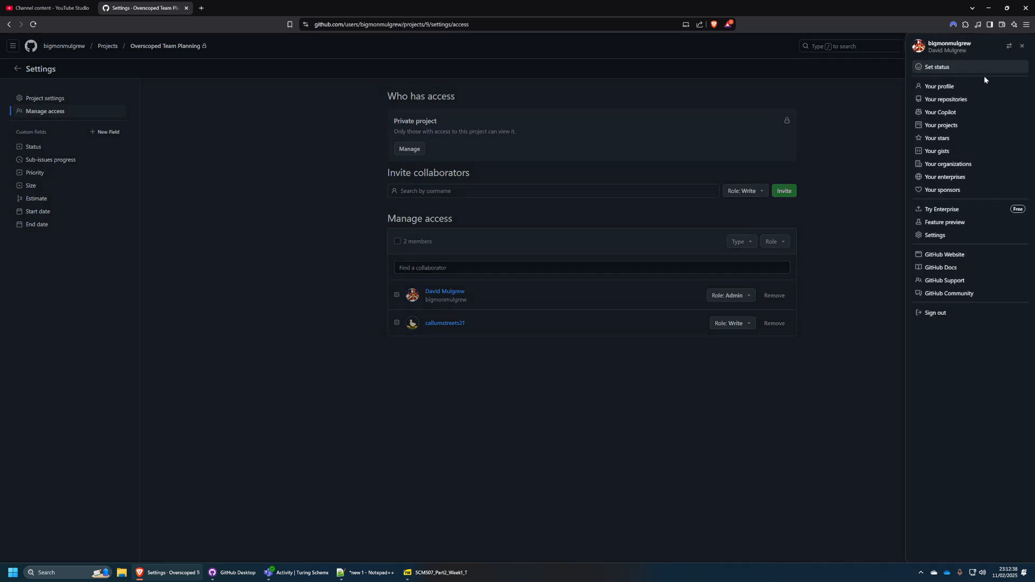
Open the Year2-Overscoped repository's projects list in a new tab, then return to the project board.
click(1021, 46)
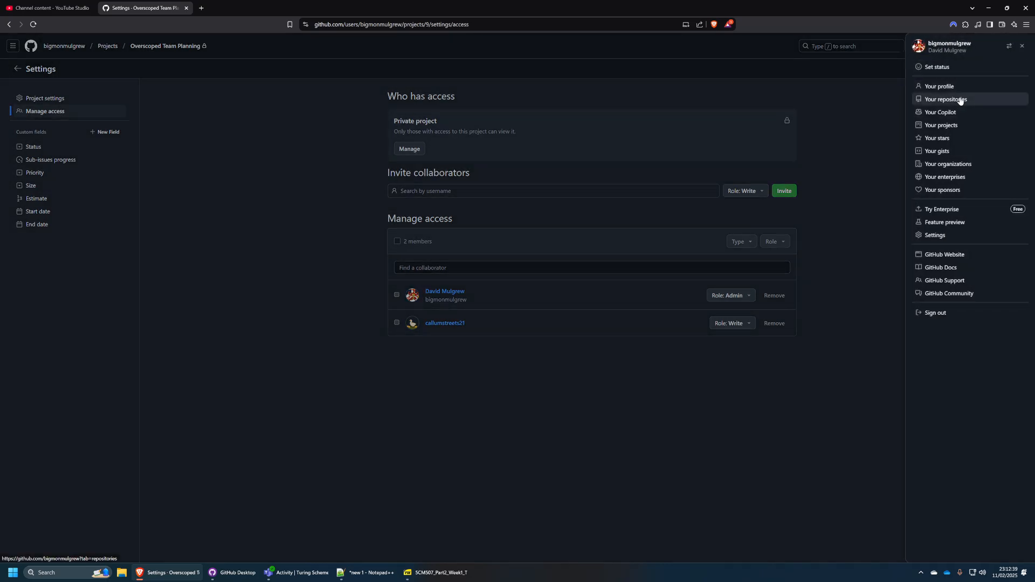
middle_click(947, 100)
click(232, 9)
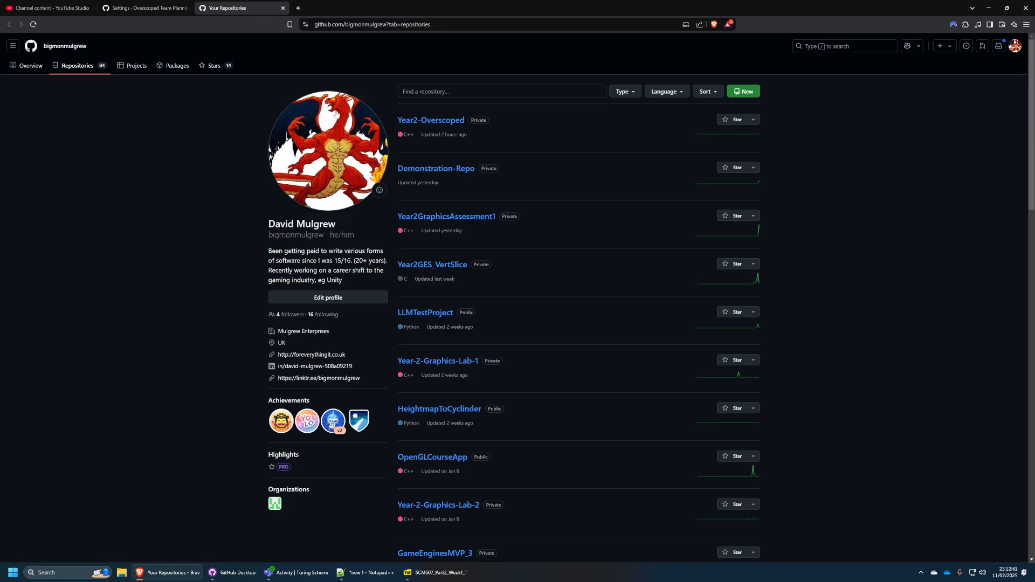
click(438, 121)
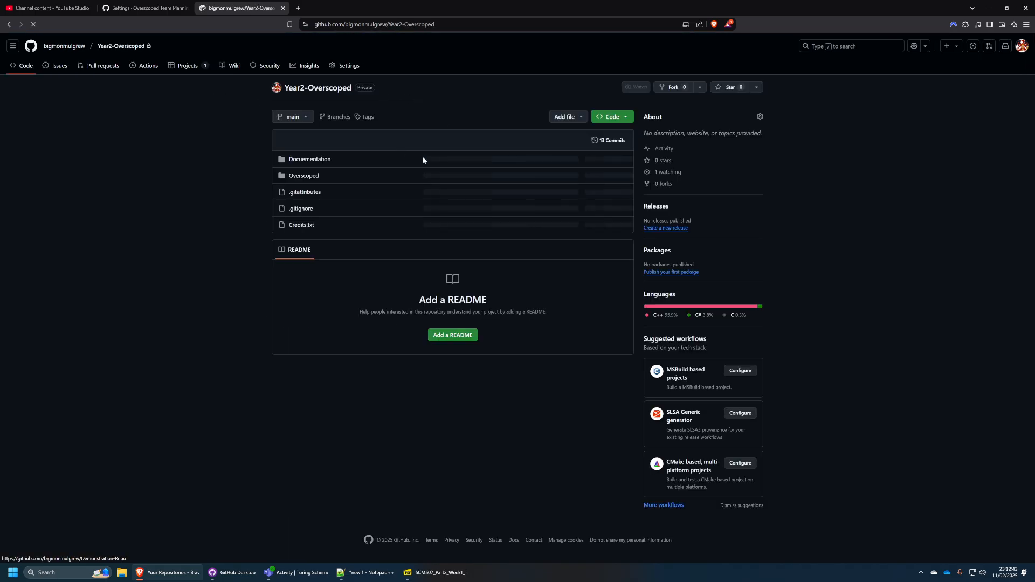
click(199, 68)
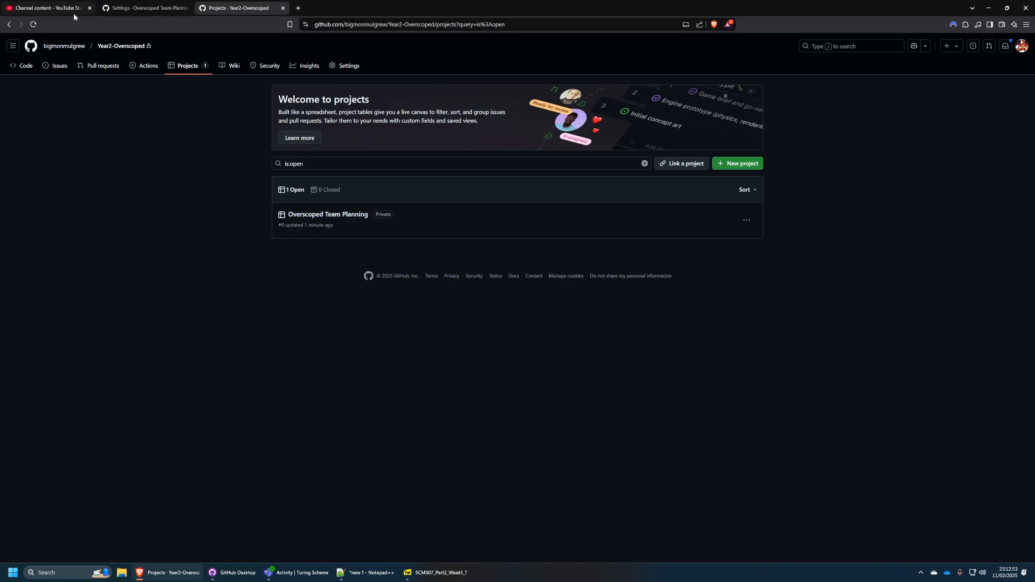
click(132, 15)
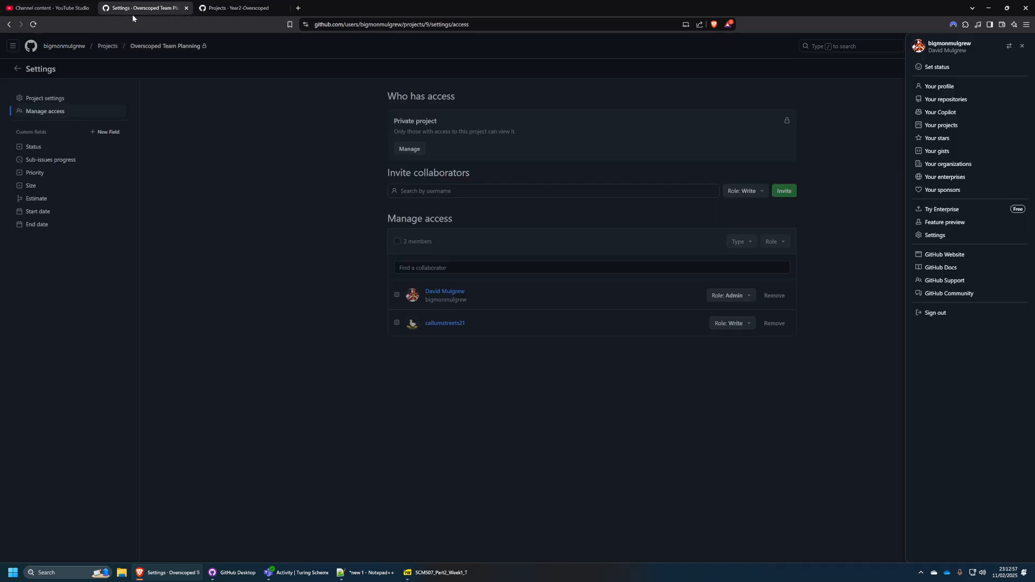
click(211, 161)
click(18, 70)
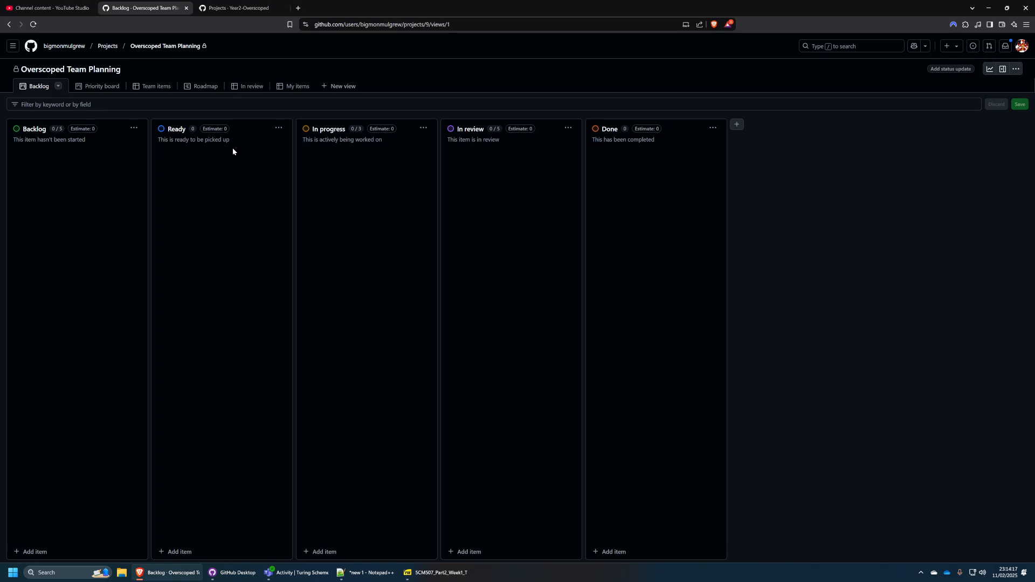
Add a draft item "Make Youtube video Part 5" to the Ready column.
click(180, 550)
click(200, 406)
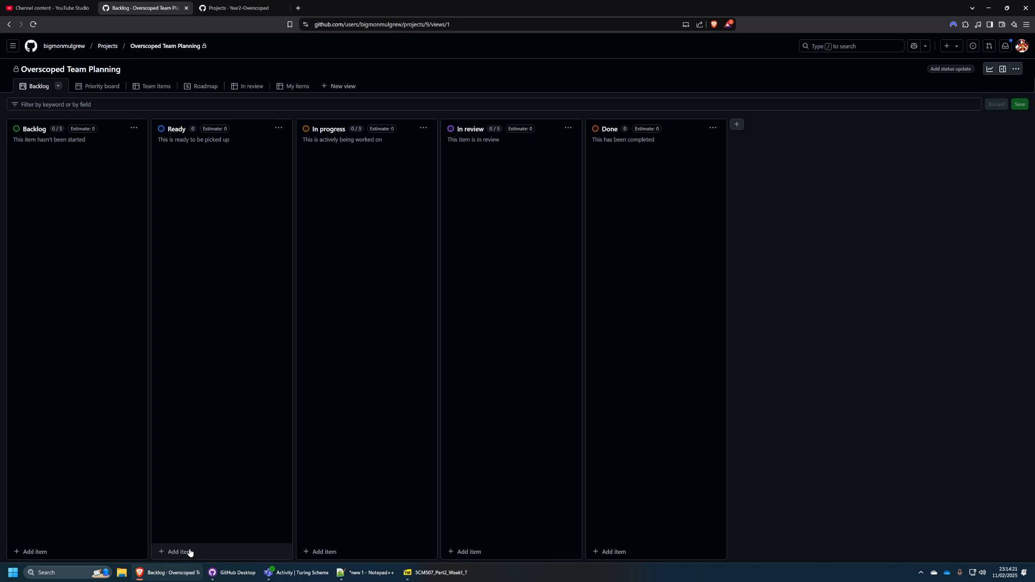
click(189, 551)
text(Ma)
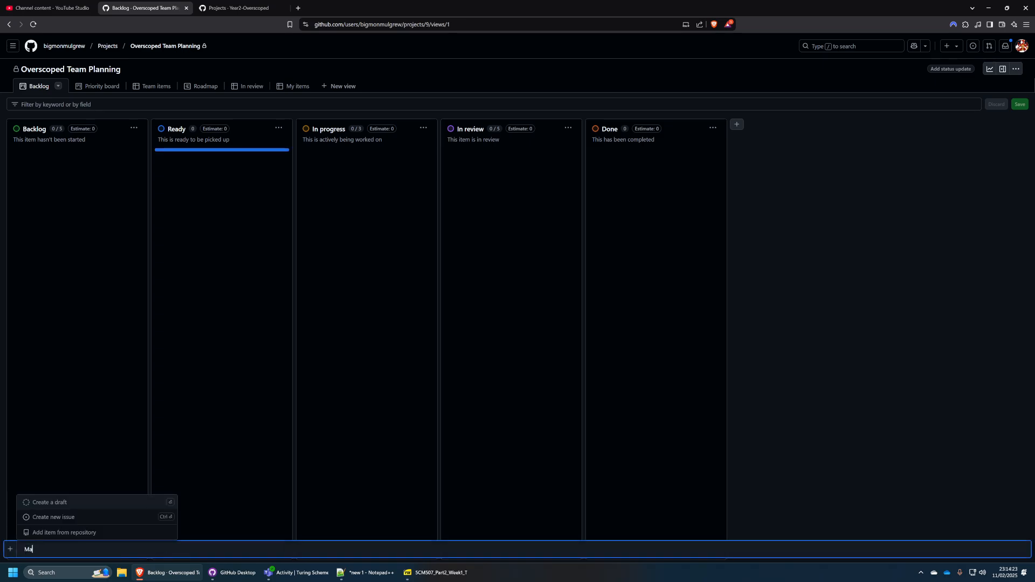
text(ke Youtube video Part 5)
key(Return)
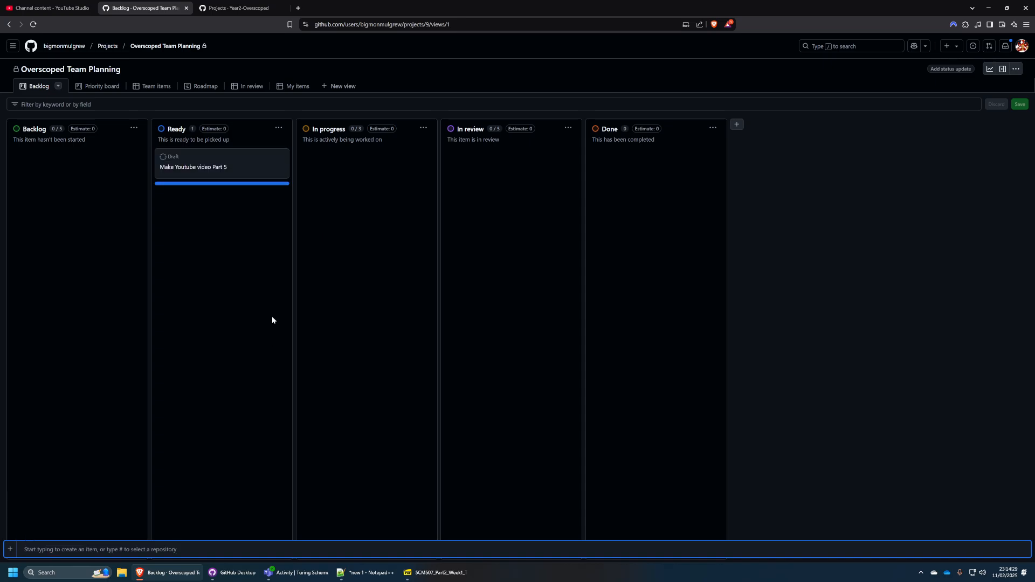
Move the draft card to the Backlog column and back to Ready.
click(204, 278)
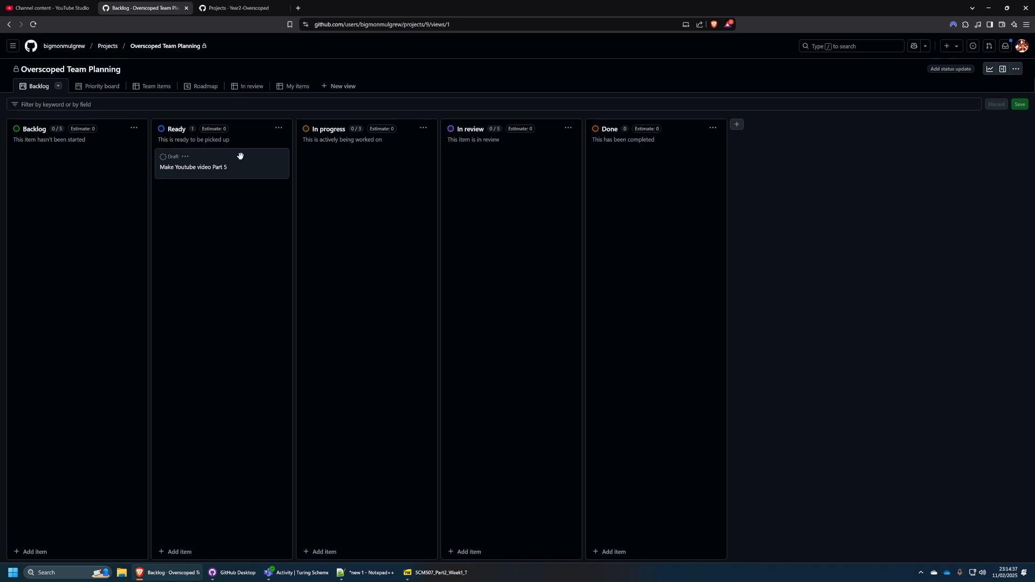
drag(246, 172, 111, 169)
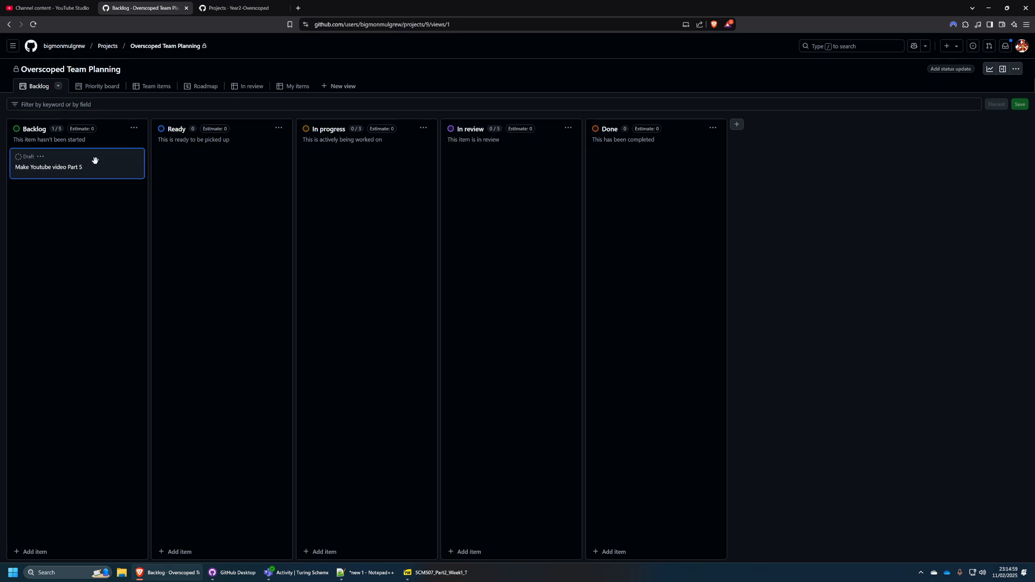
drag(95, 160, 237, 164)
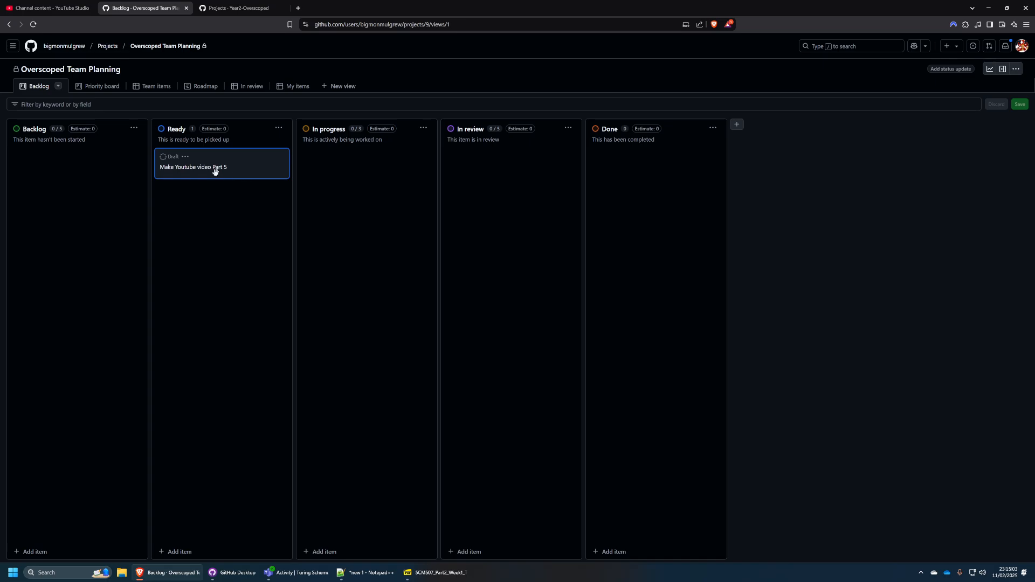
Add the description "Record video with obs and upload to youtube and share with my team" to the draft item.
click(172, 168)
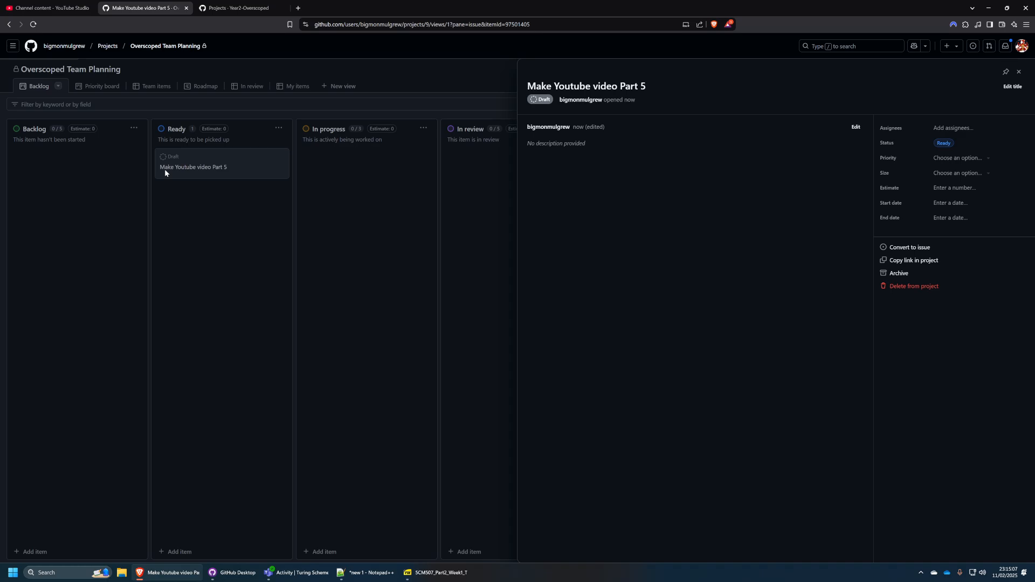
click(856, 128)
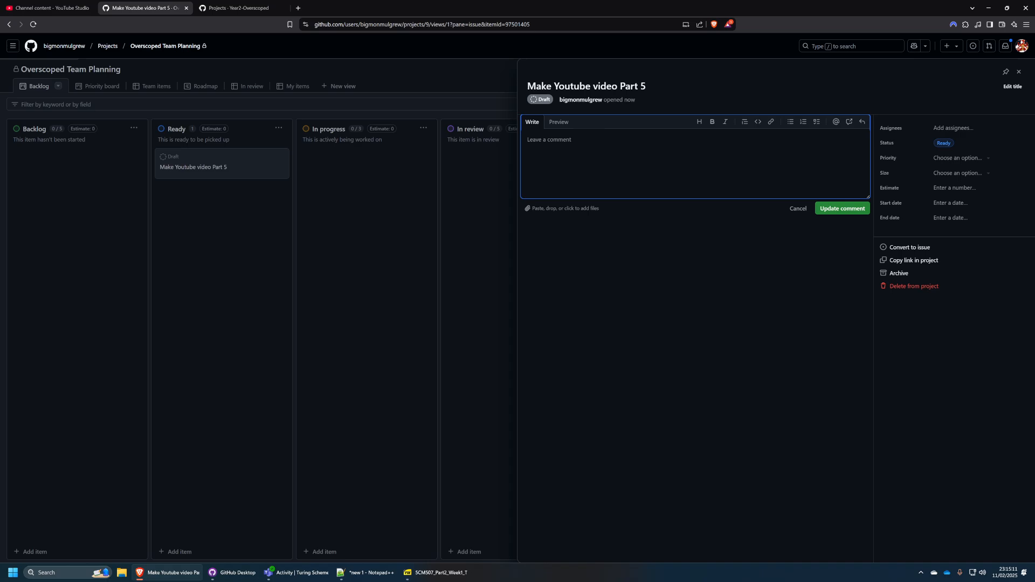
text(Record video with obs and upload to youtube and sh)
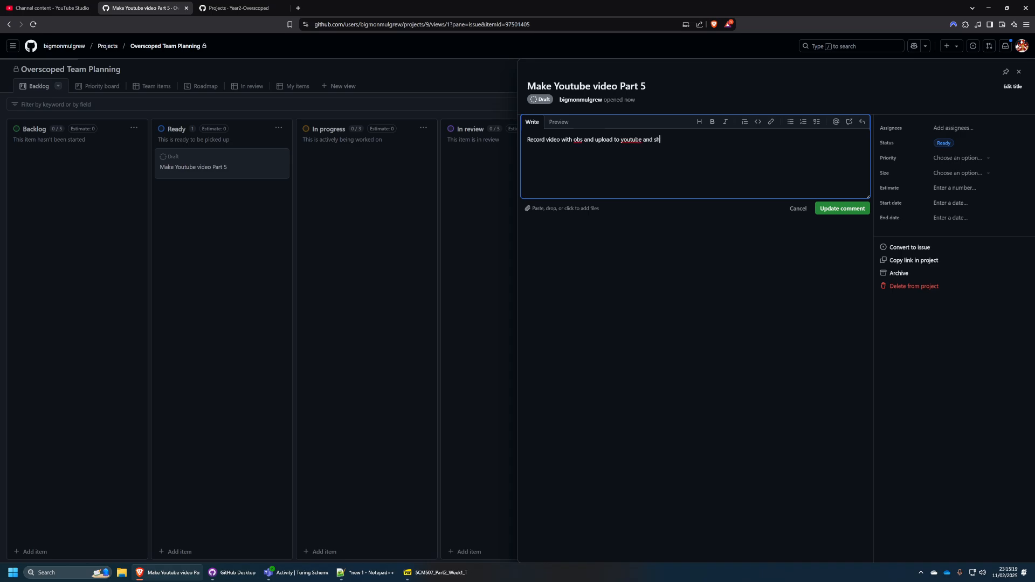
text(are with my team)
click(840, 215)
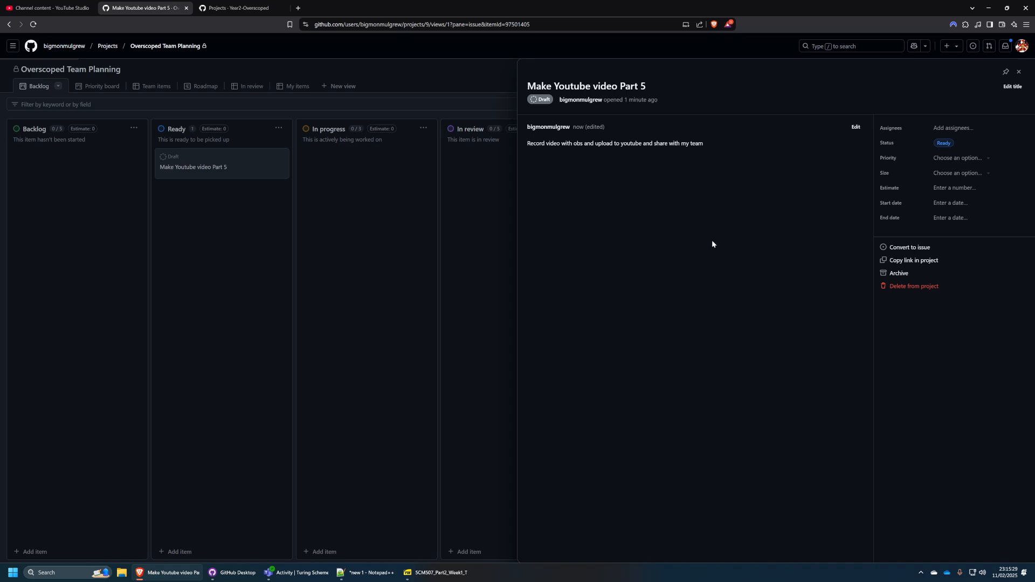
Assign the draft item to your own account.
click(965, 132)
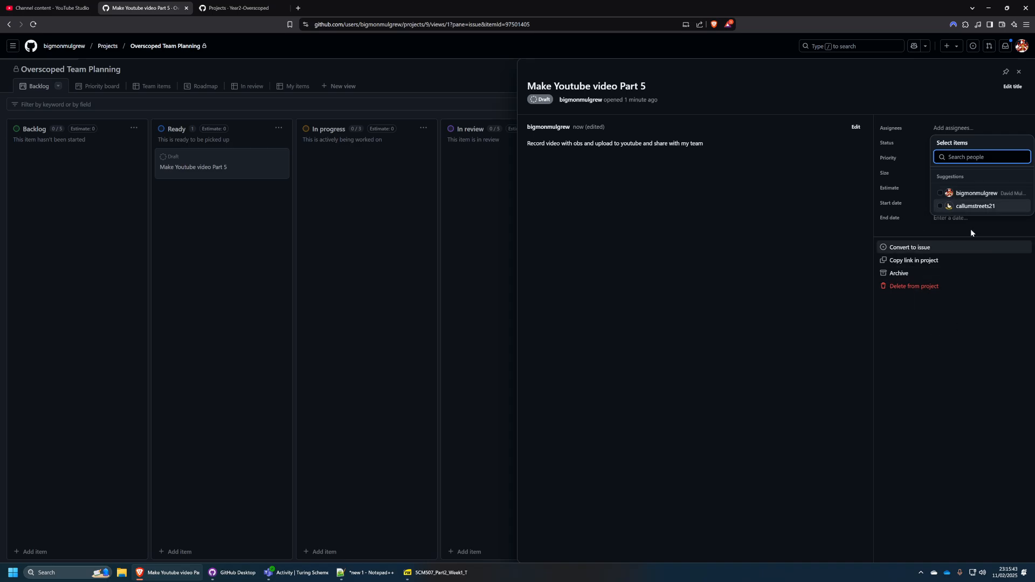
click(939, 195)
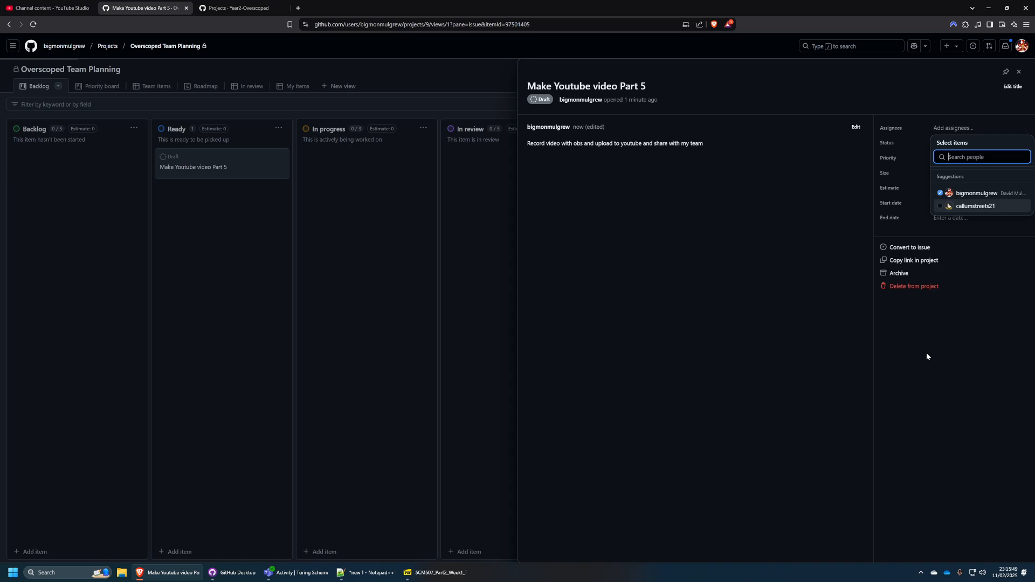
click(941, 397)
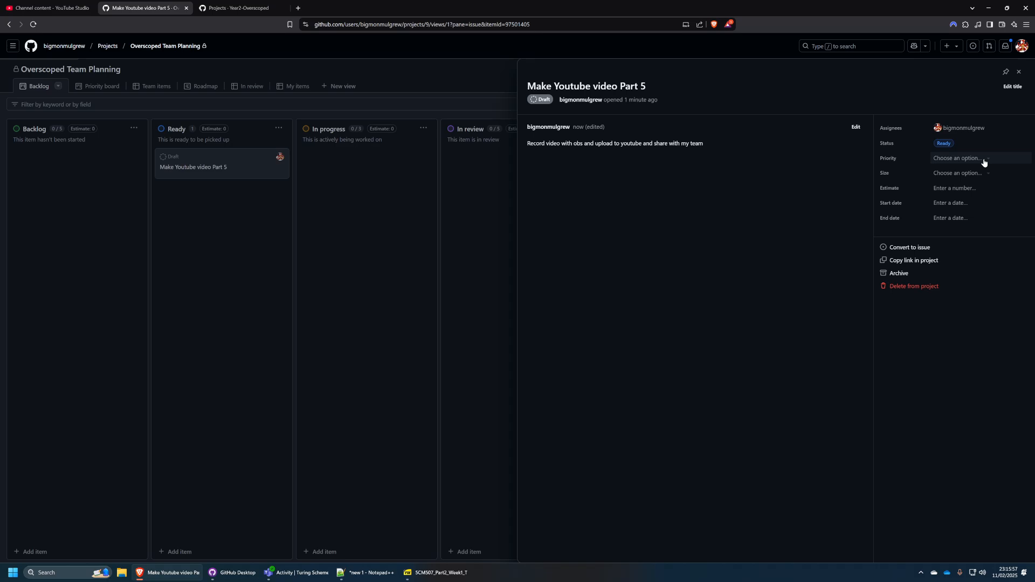
click(965, 159)
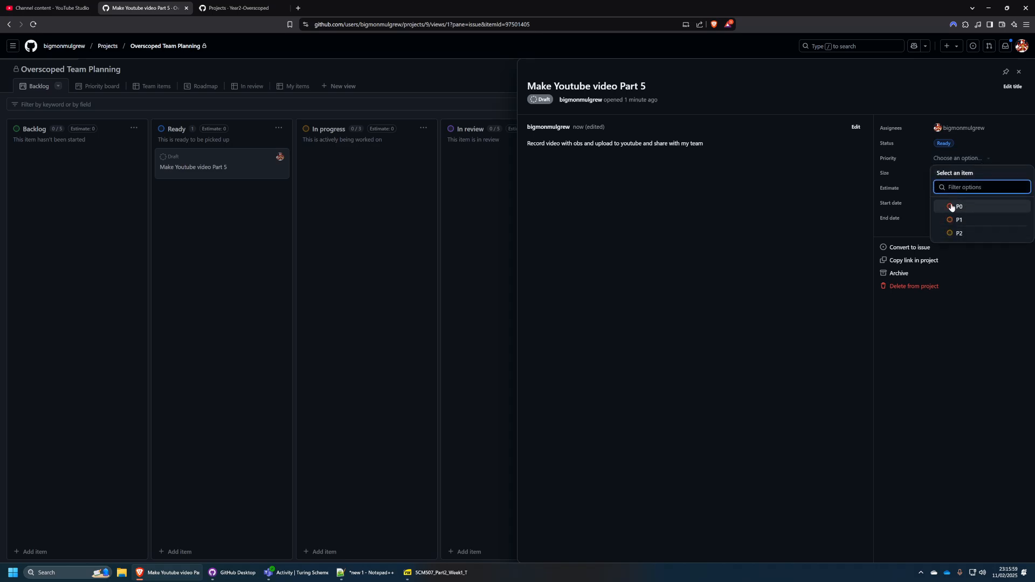
click(966, 323)
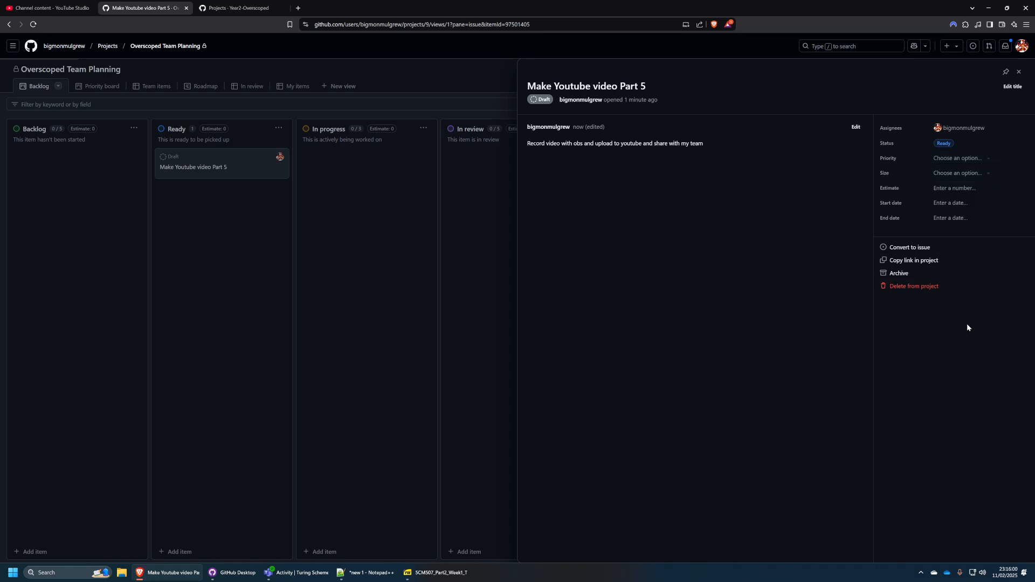
click(965, 178)
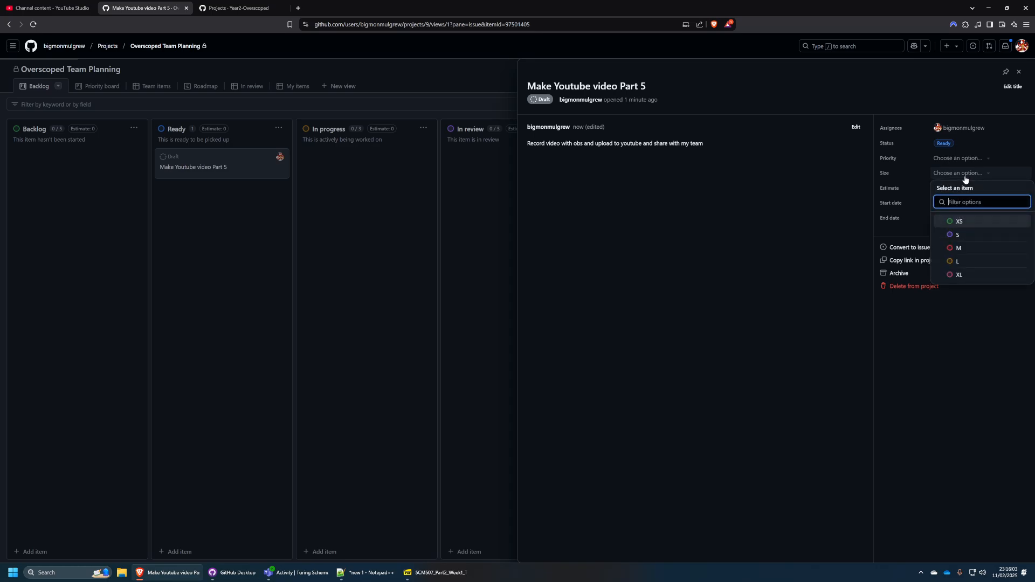
click(978, 336)
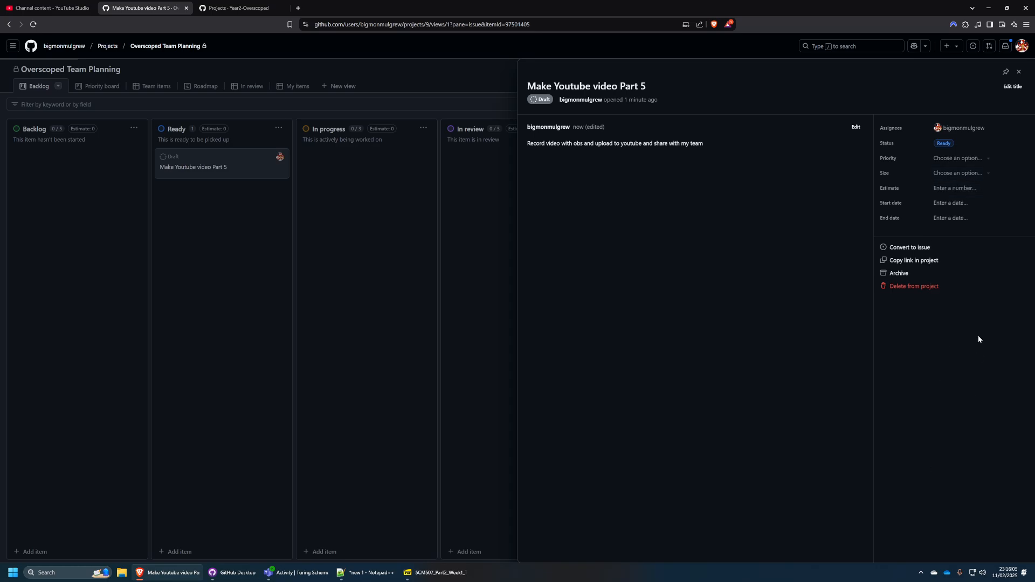
click(953, 172)
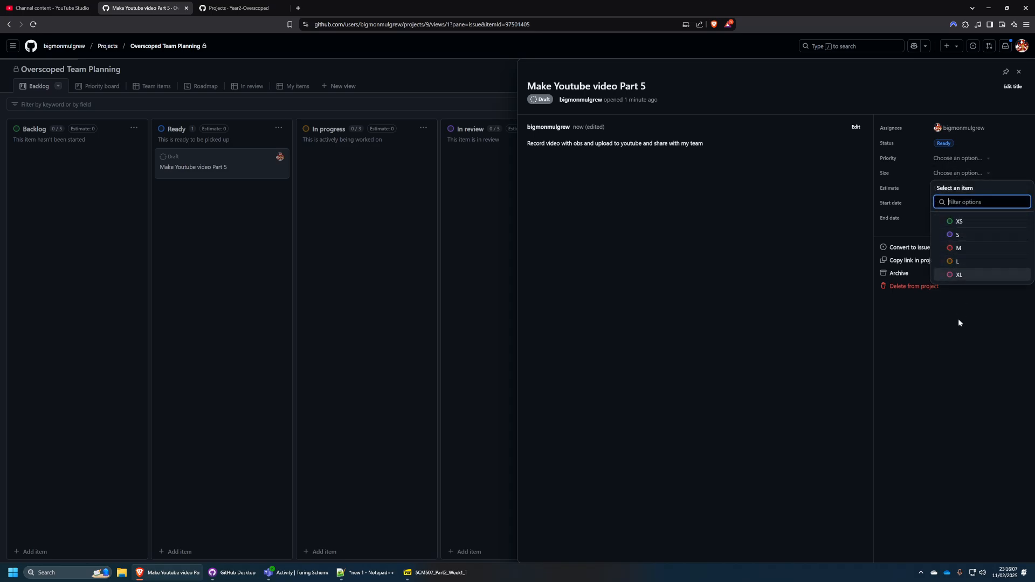
click(956, 332)
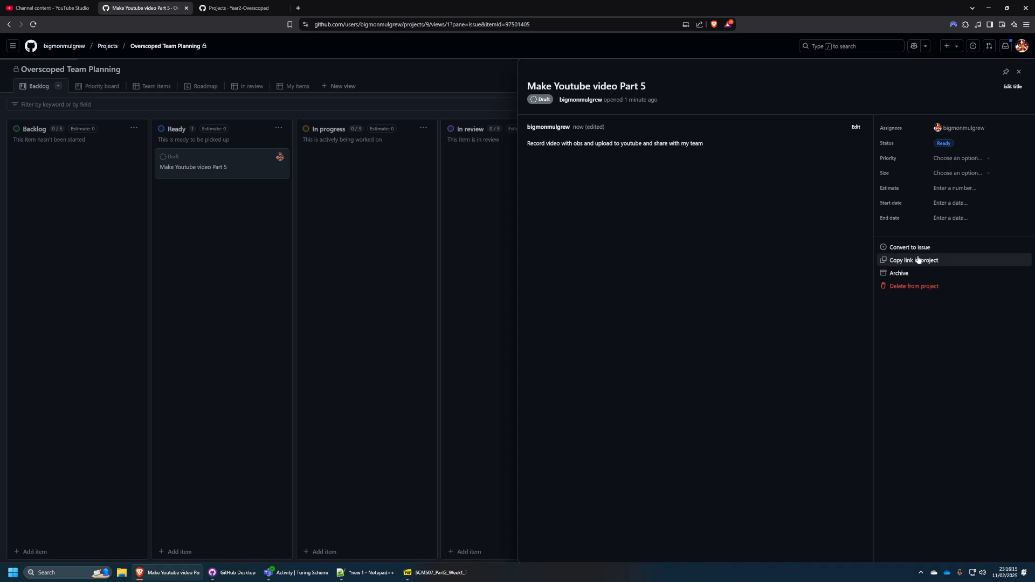
Close the item panel and move the card through In progress and In review to Done.
click(381, 262)
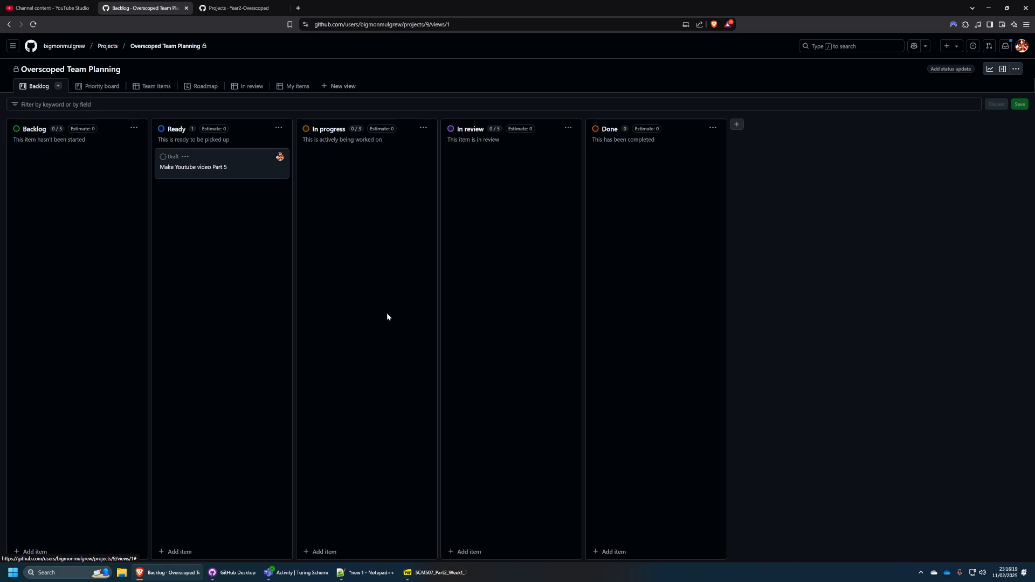
drag(248, 160, 376, 182)
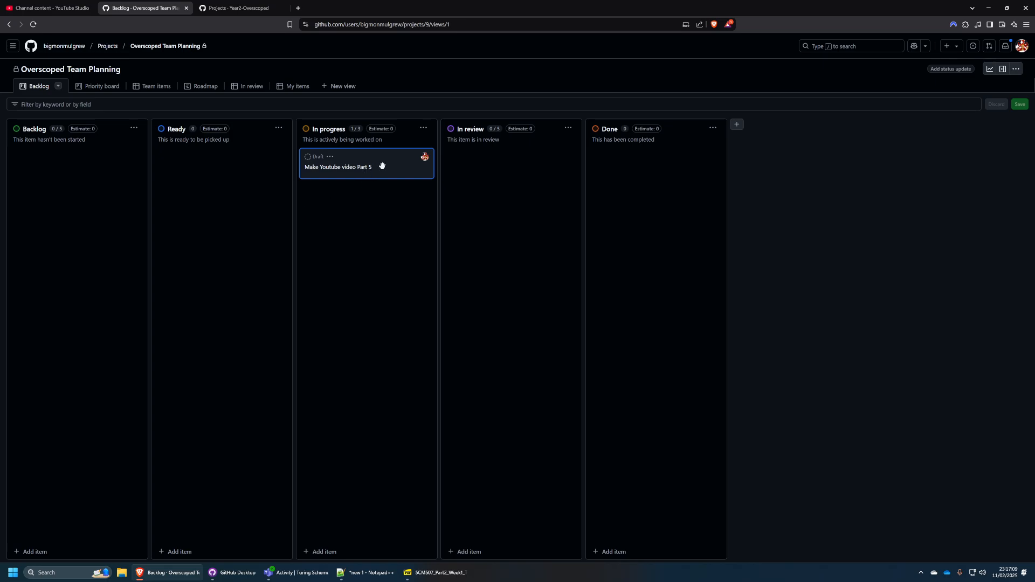
drag(382, 166, 524, 176)
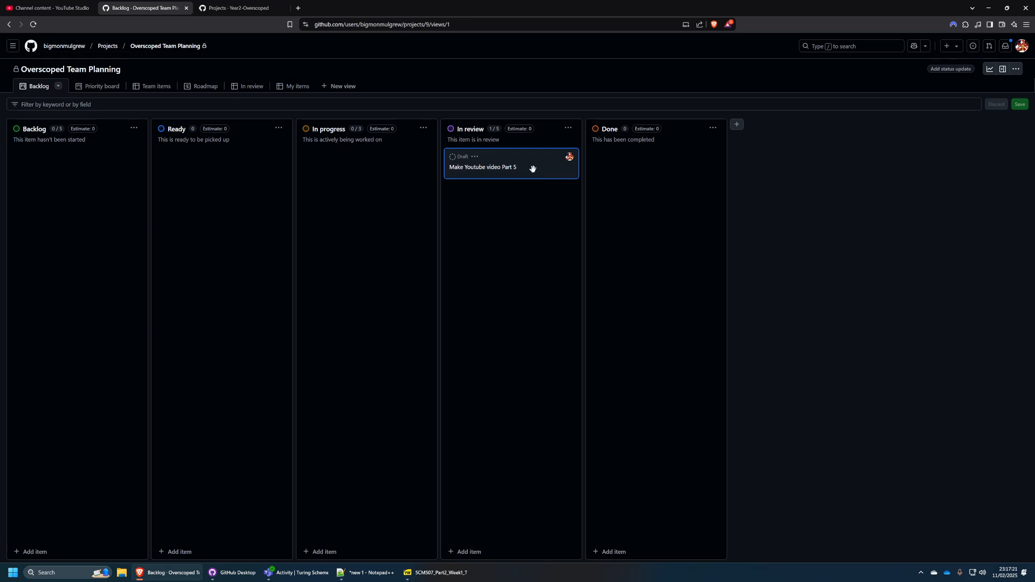
drag(519, 178, 397, 166)
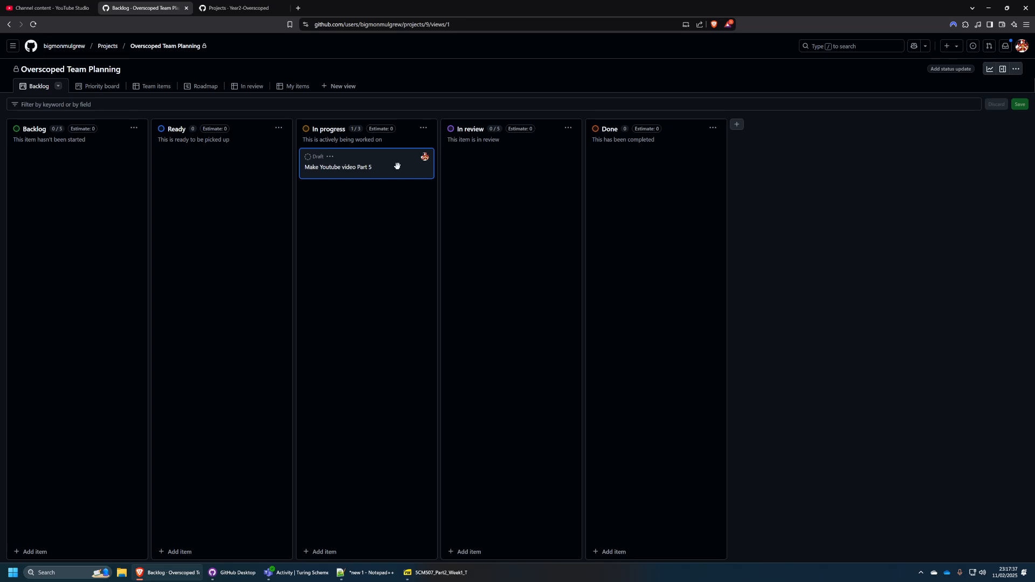
drag(397, 166, 577, 245)
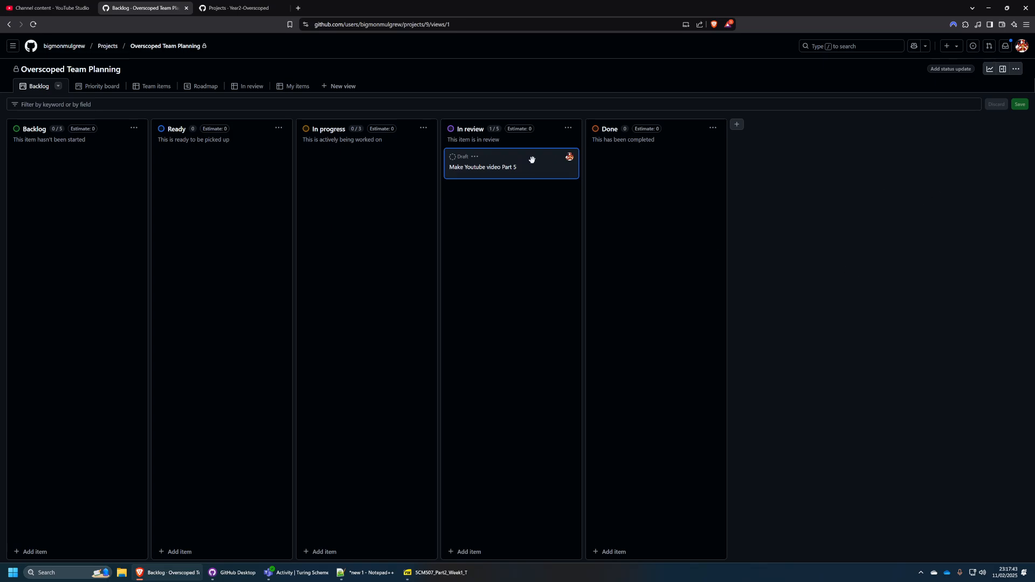
drag(532, 159, 693, 168)
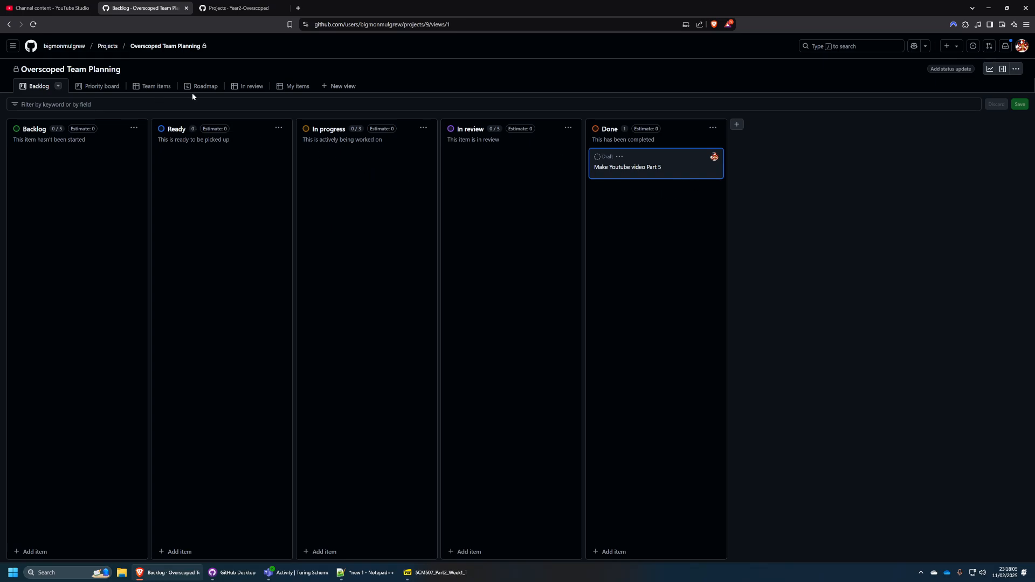
Look at the Roadmap view and return to the Backlog board.
click(207, 87)
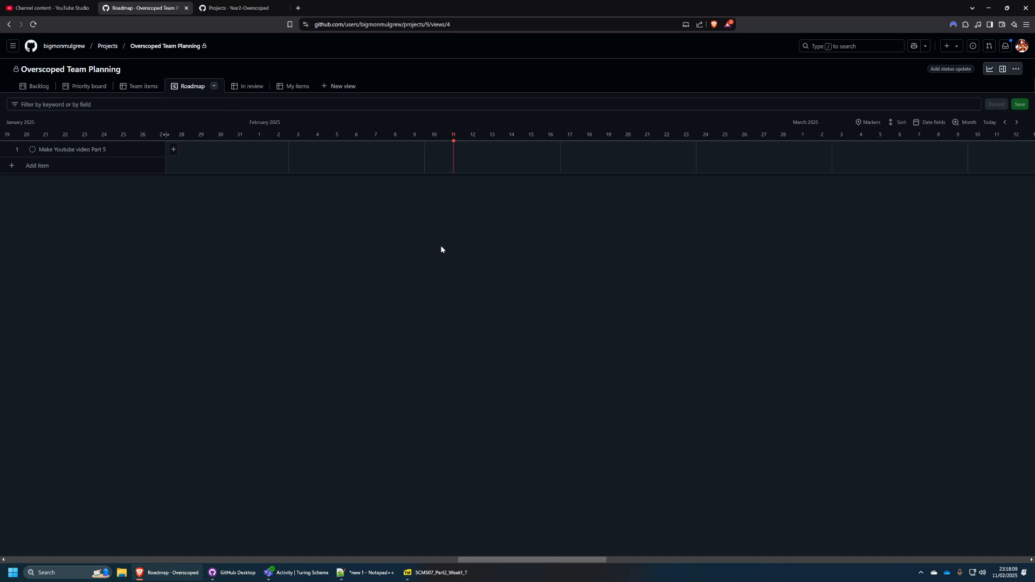
click(36, 87)
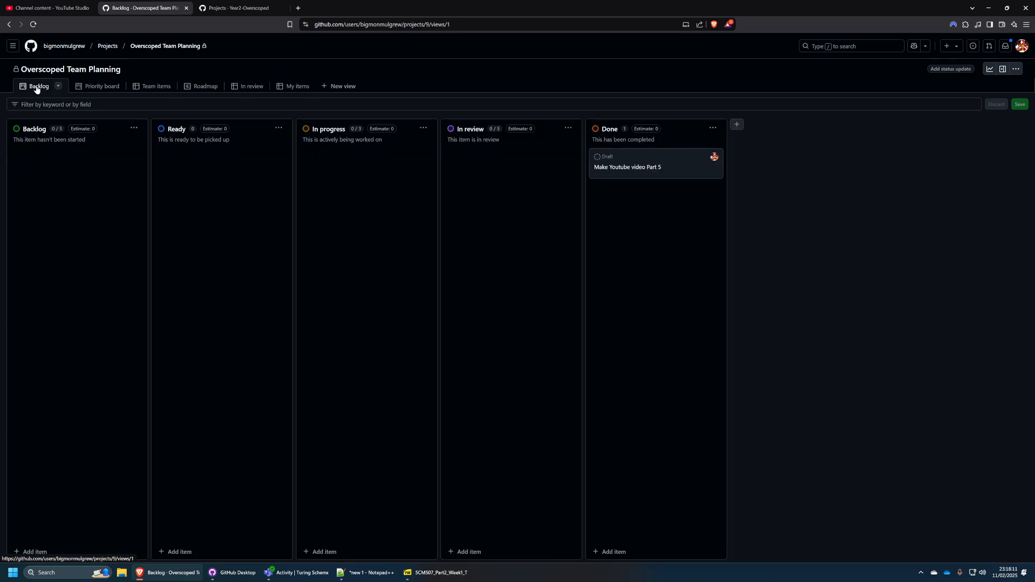
click(92, 88)
click(41, 91)
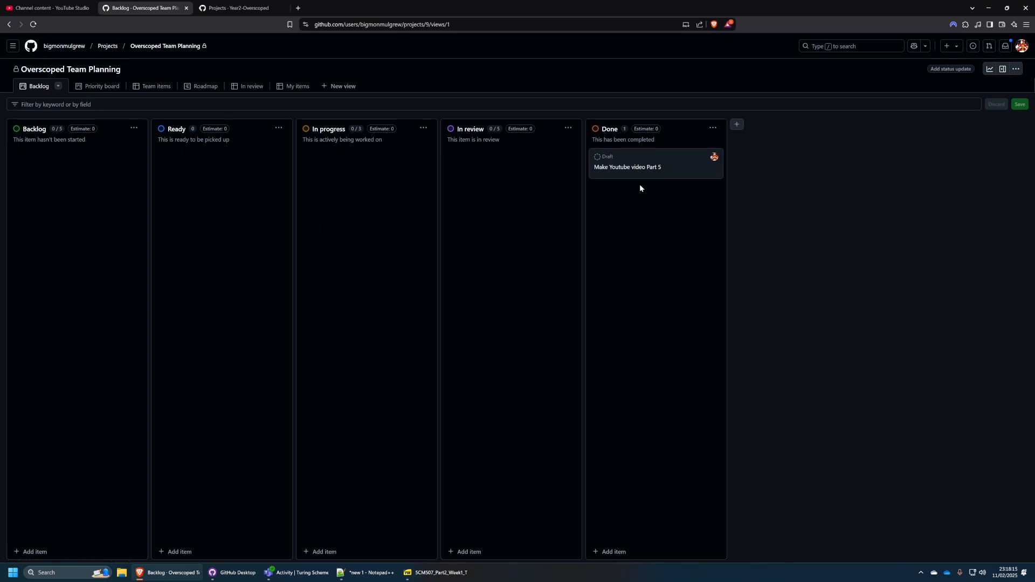
Move the card from Done back to In progress.
drag(689, 162, 408, 192)
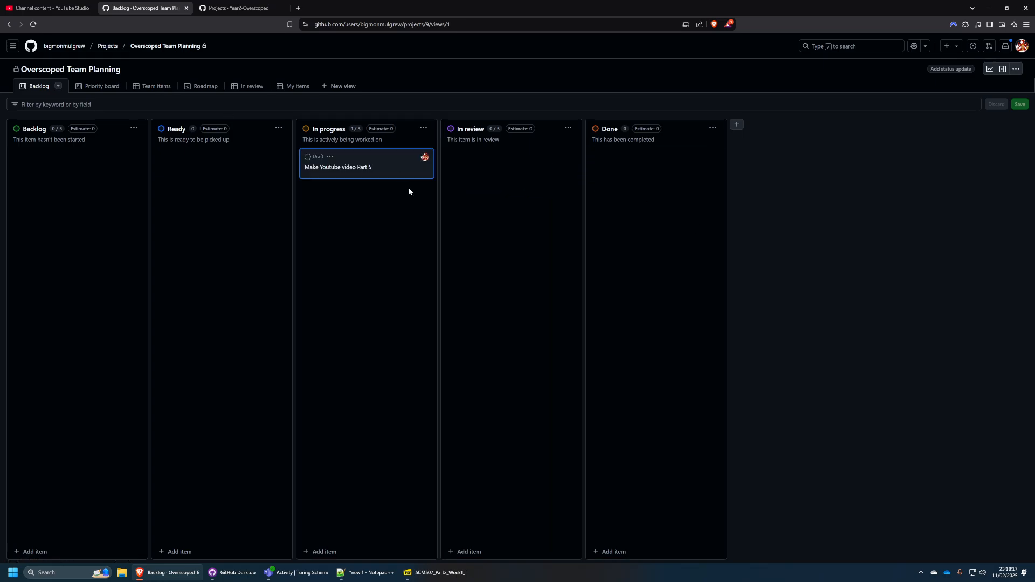
Set the item's start date to Feb 11, 2025 and its end date to Feb 19, 2025.
click(352, 168)
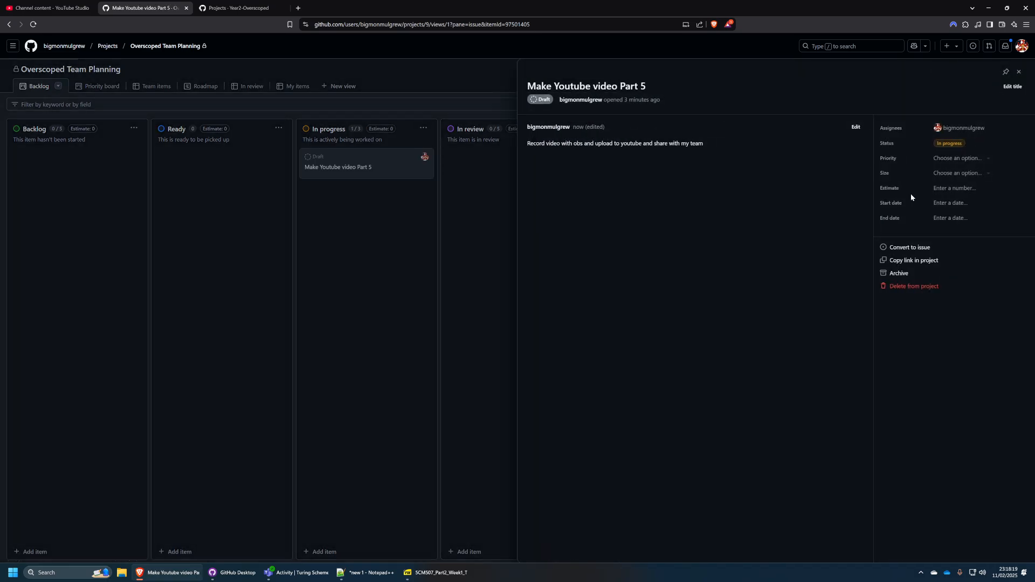
click(981, 174)
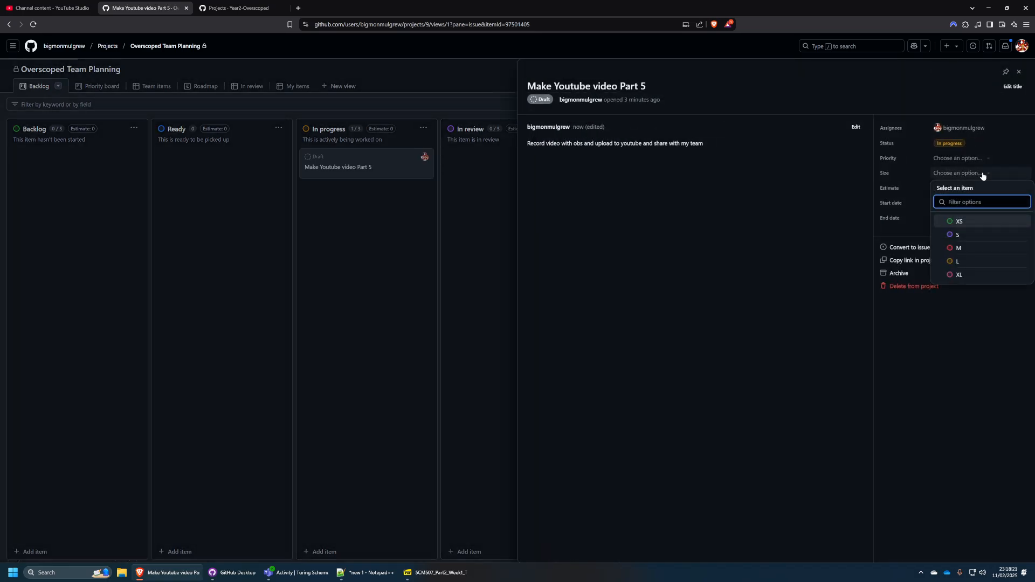
click(982, 175)
click(965, 203)
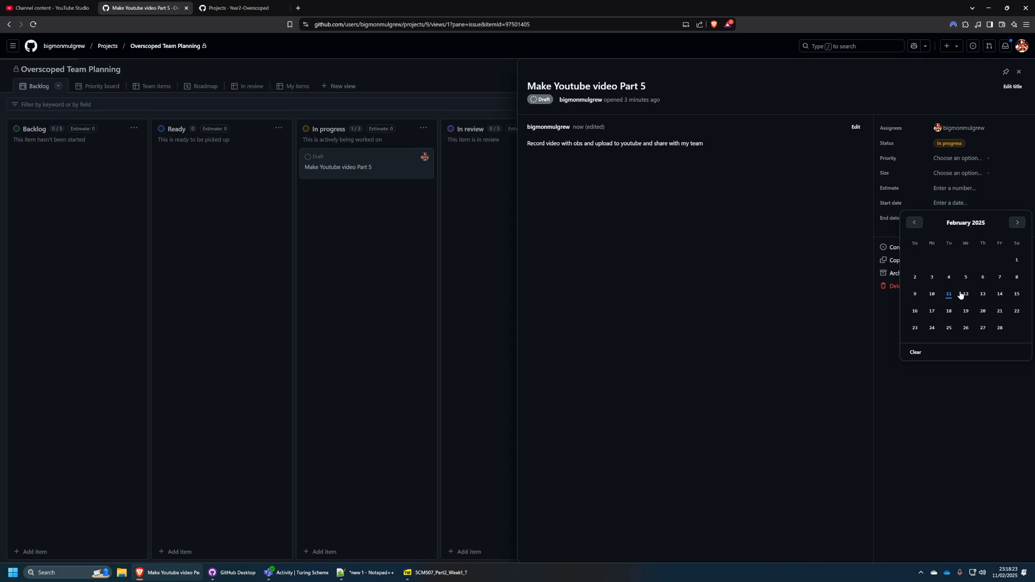
key(Escape)
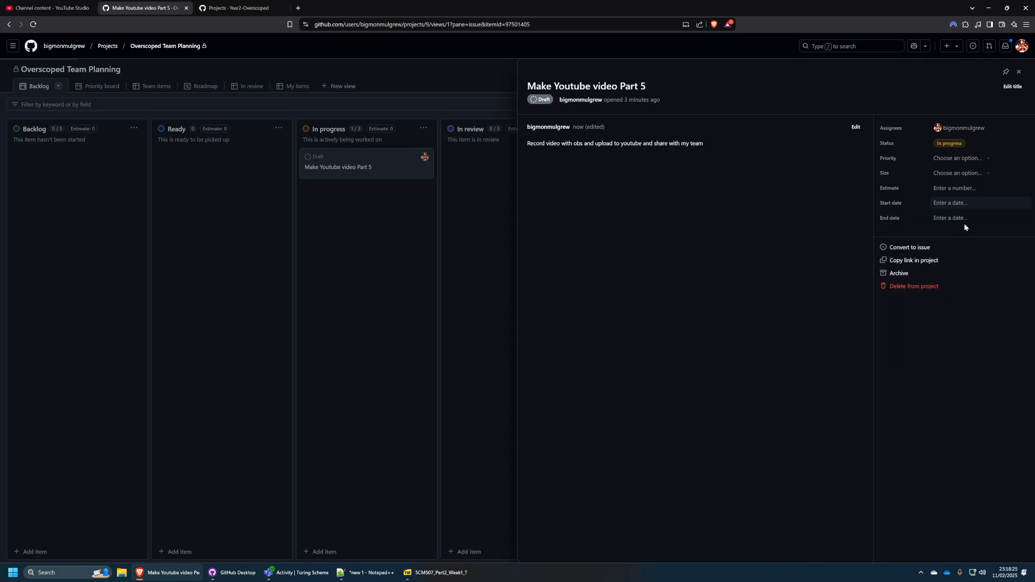
click(962, 219)
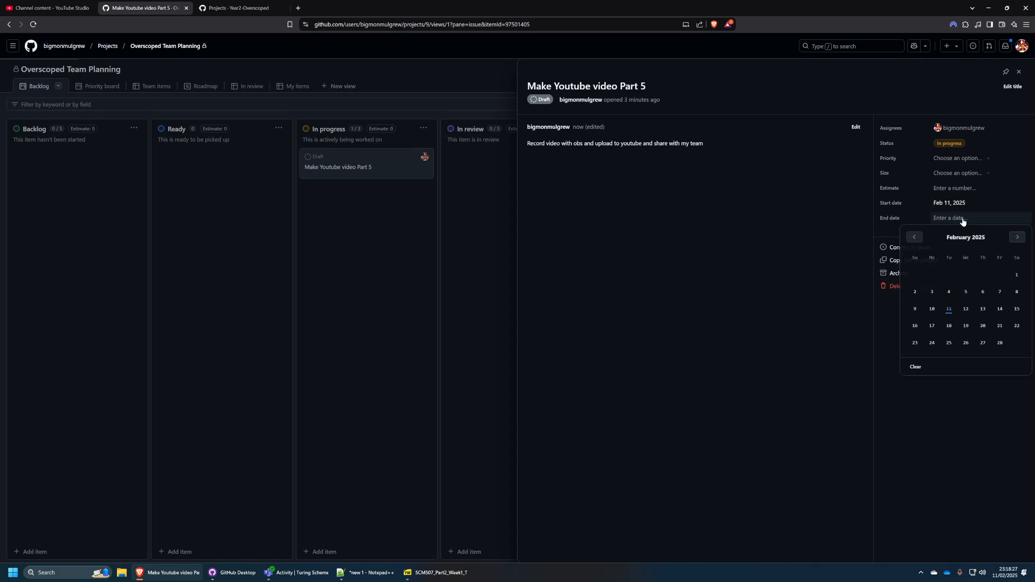
click(967, 328)
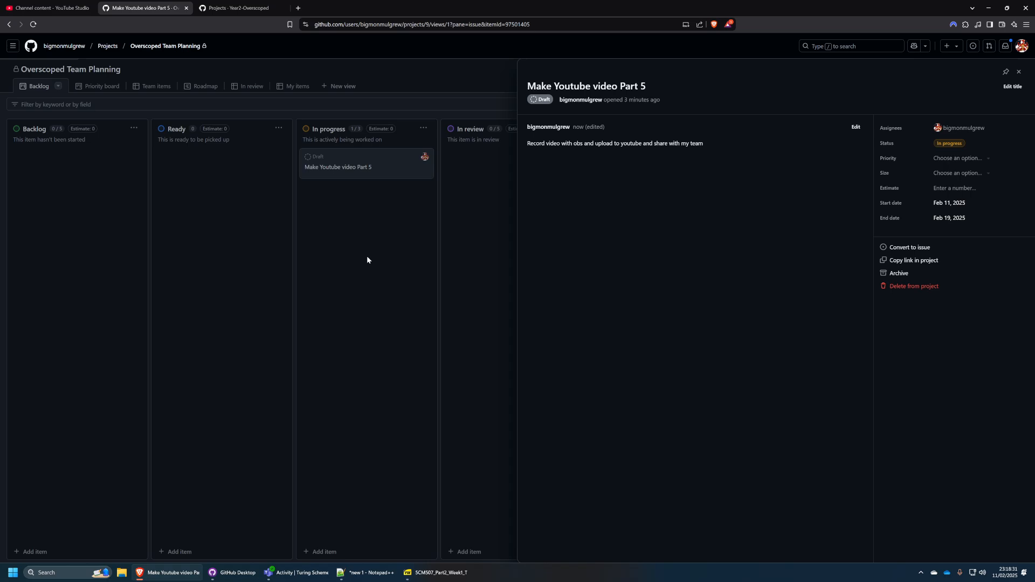
click(503, 294)
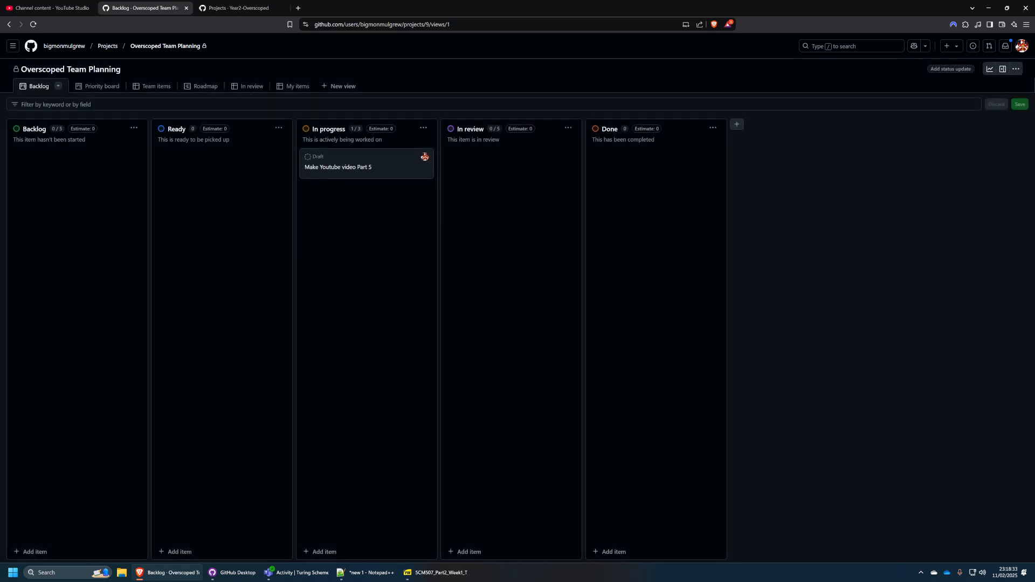
Review the item in the Roadmap, My items, In review and Priority board views, returning to Backlog.
click(202, 86)
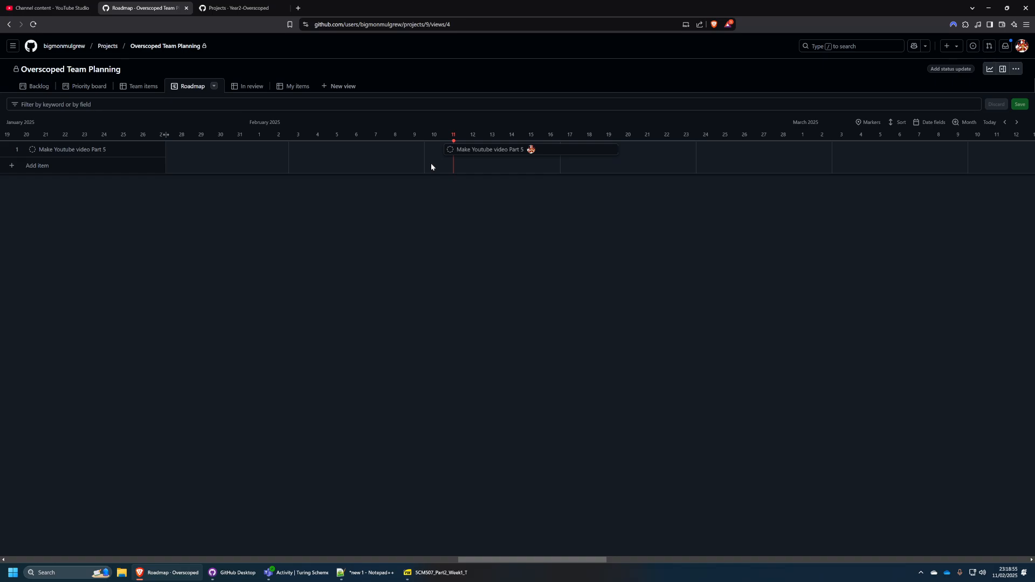
click(298, 86)
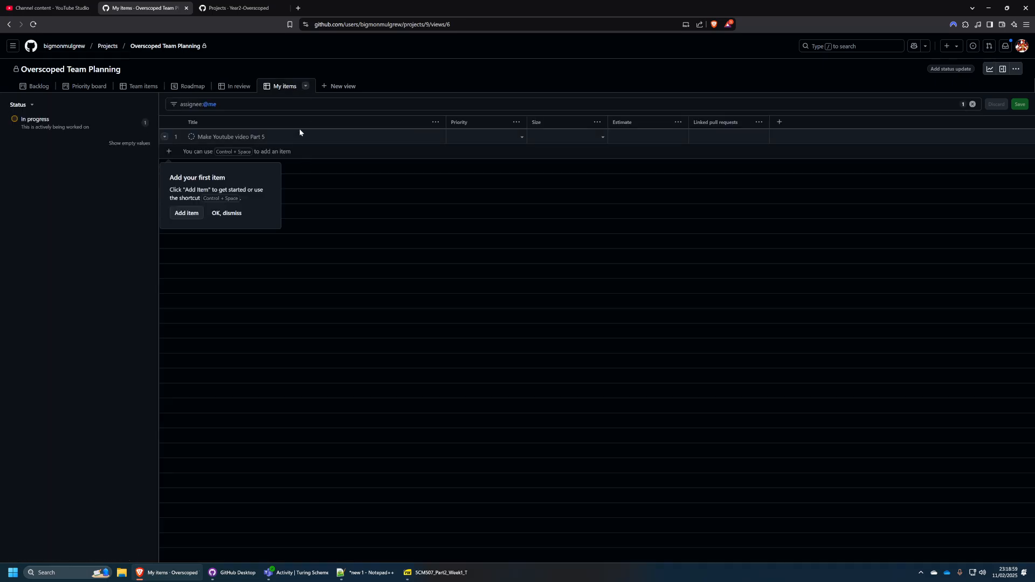
click(243, 88)
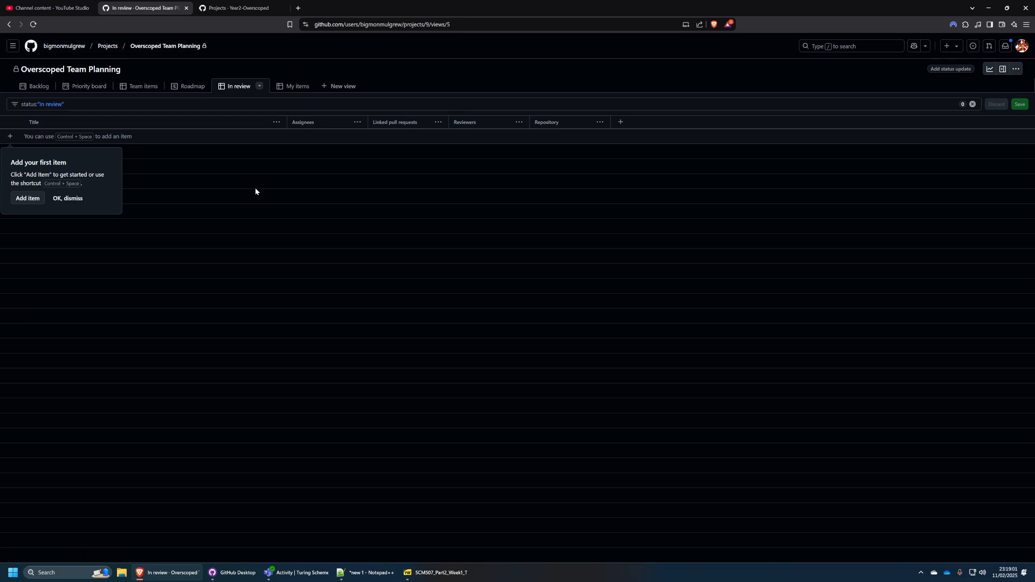
click(89, 87)
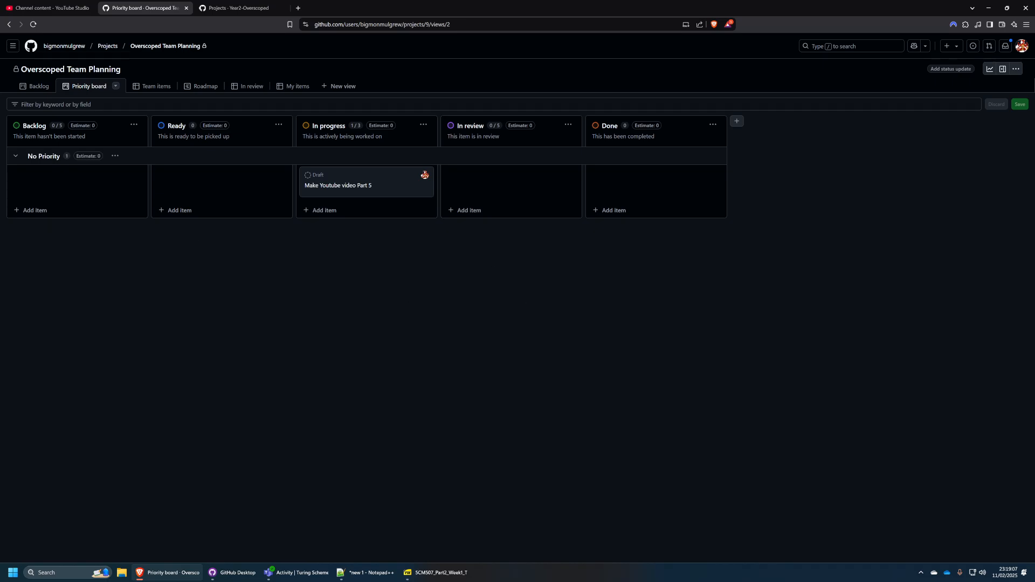
click(34, 87)
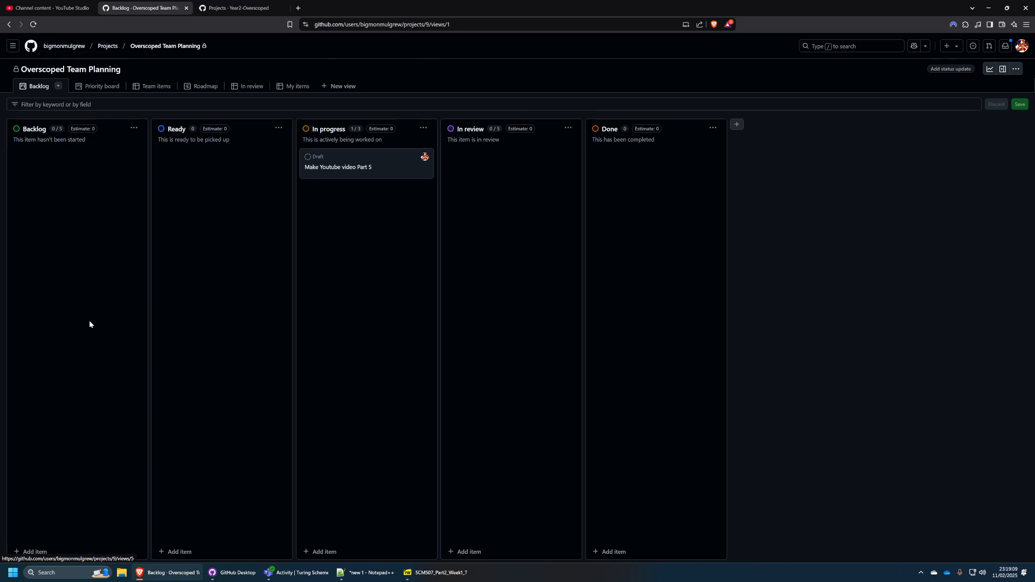